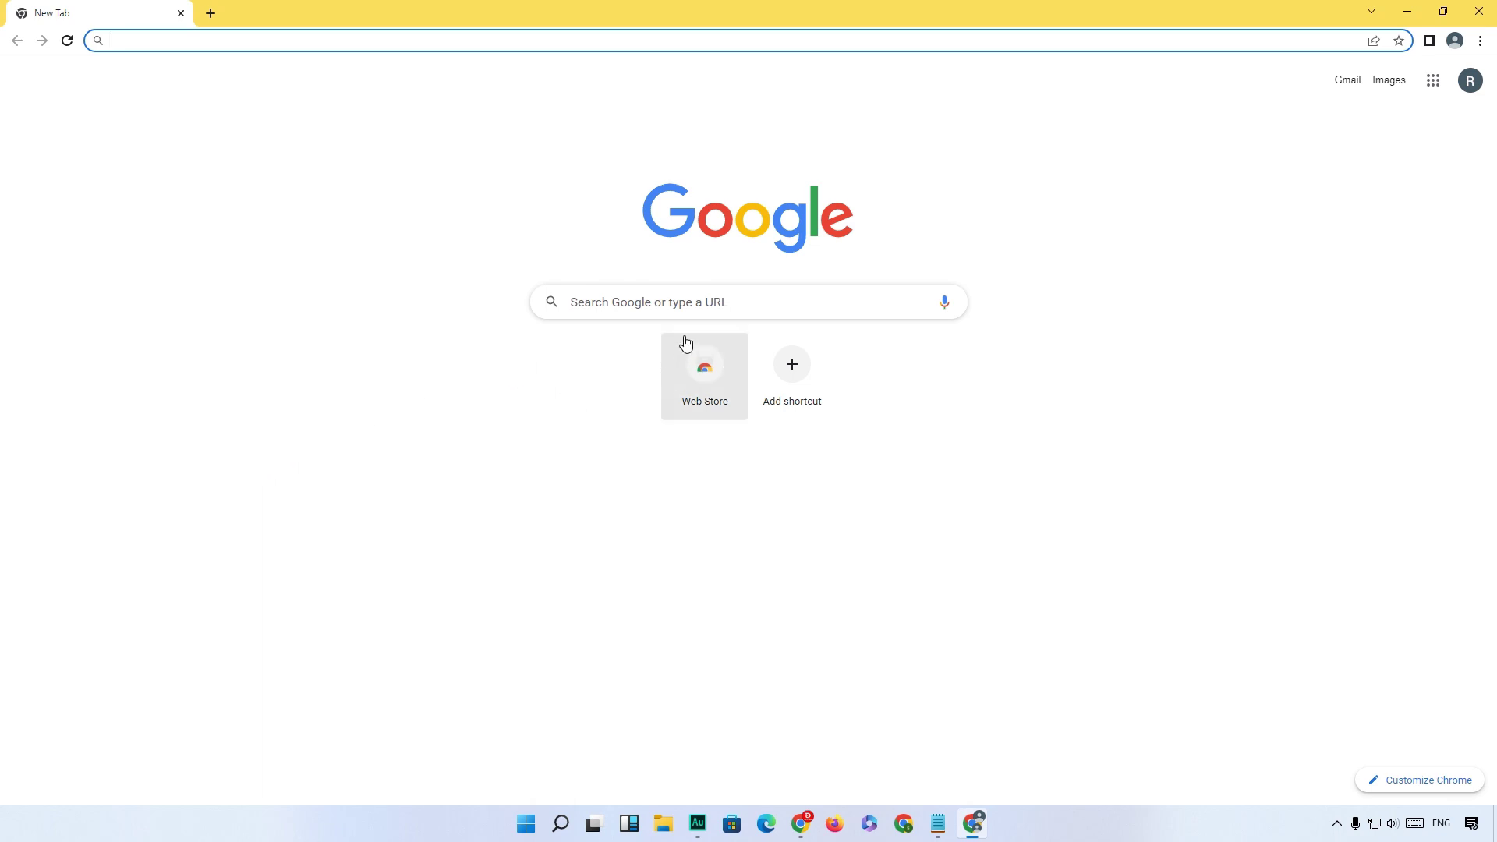
Step: Search the web for adsense, open the Google AdSense site and start signing up with the listed Google account
type("adsense")
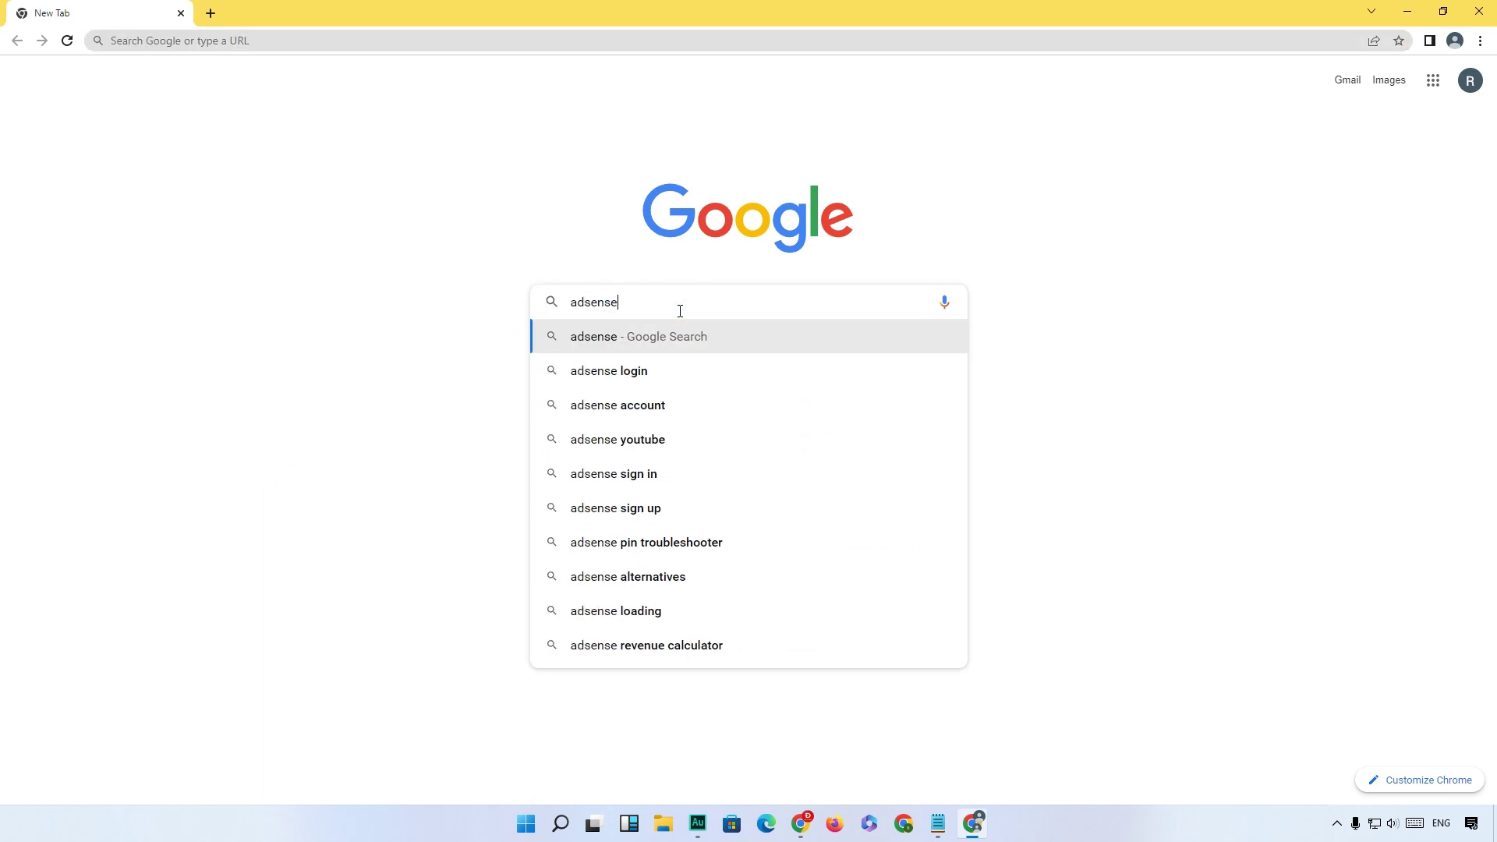
key("Return")
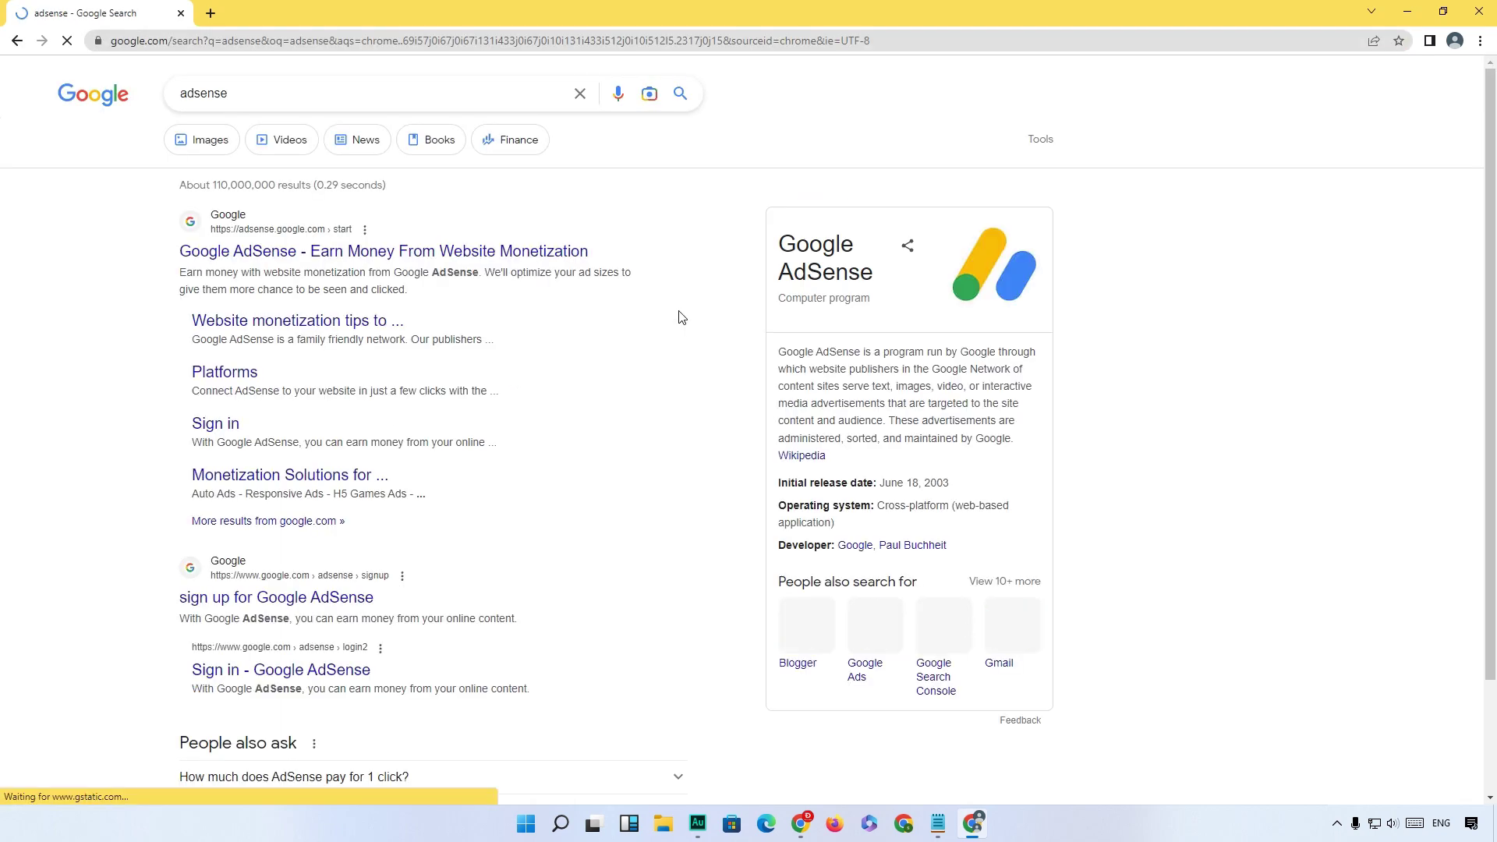
left_click(302, 257)
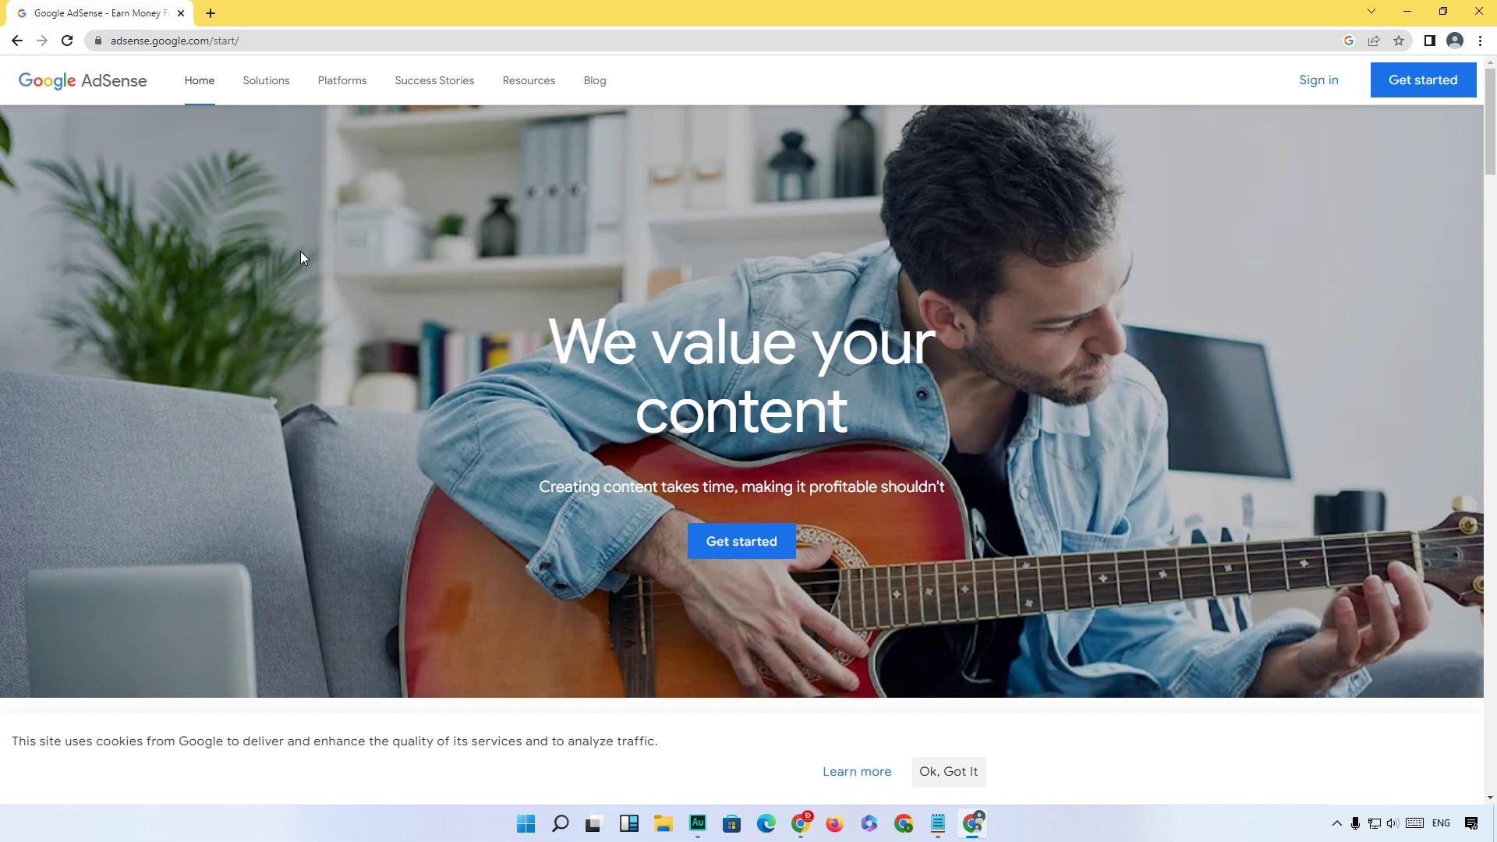
left_click(1423, 81)
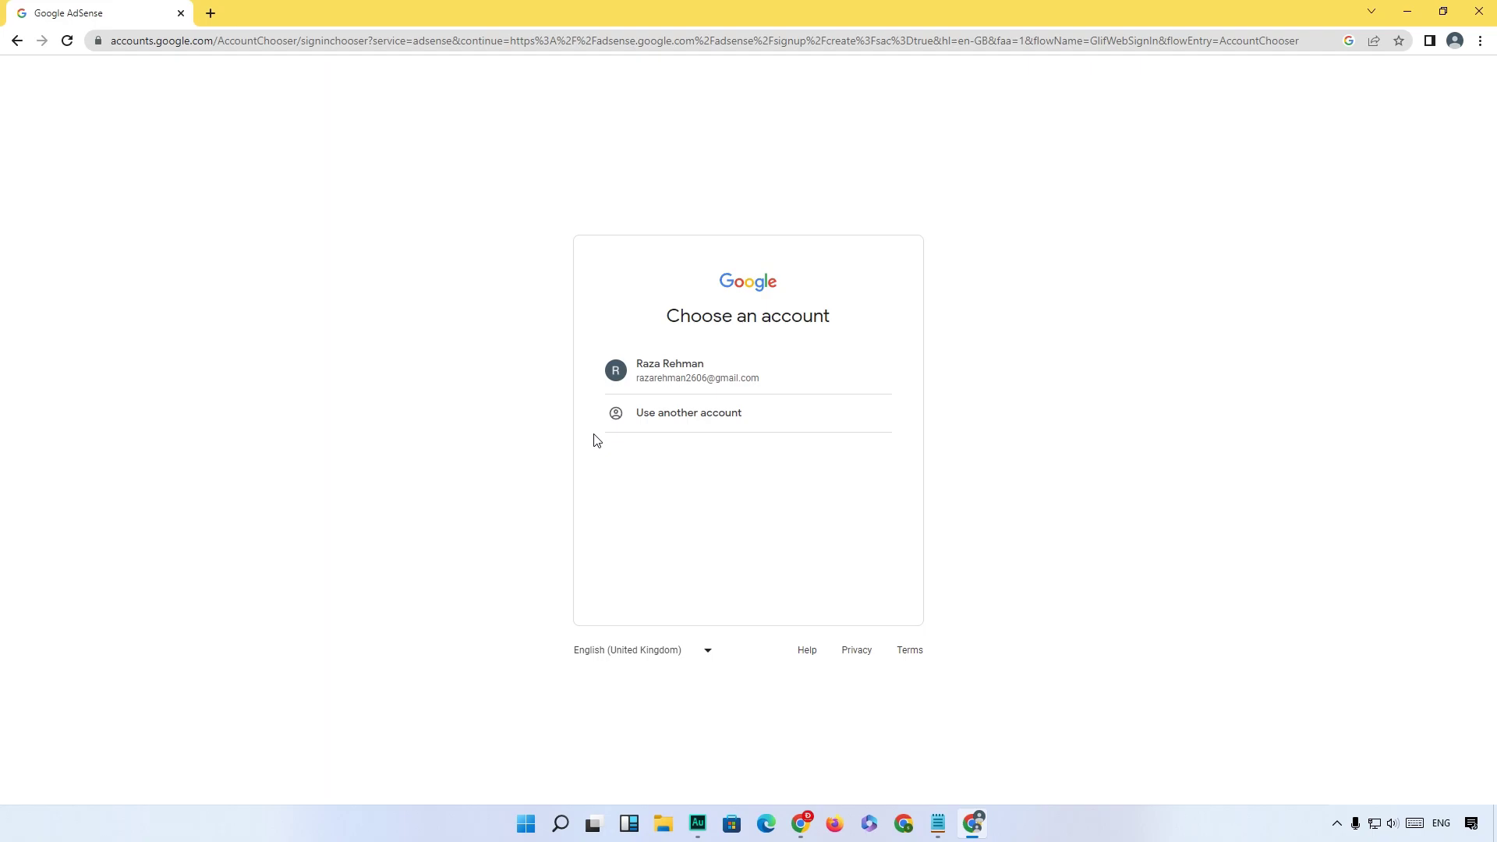
left_click(715, 382)
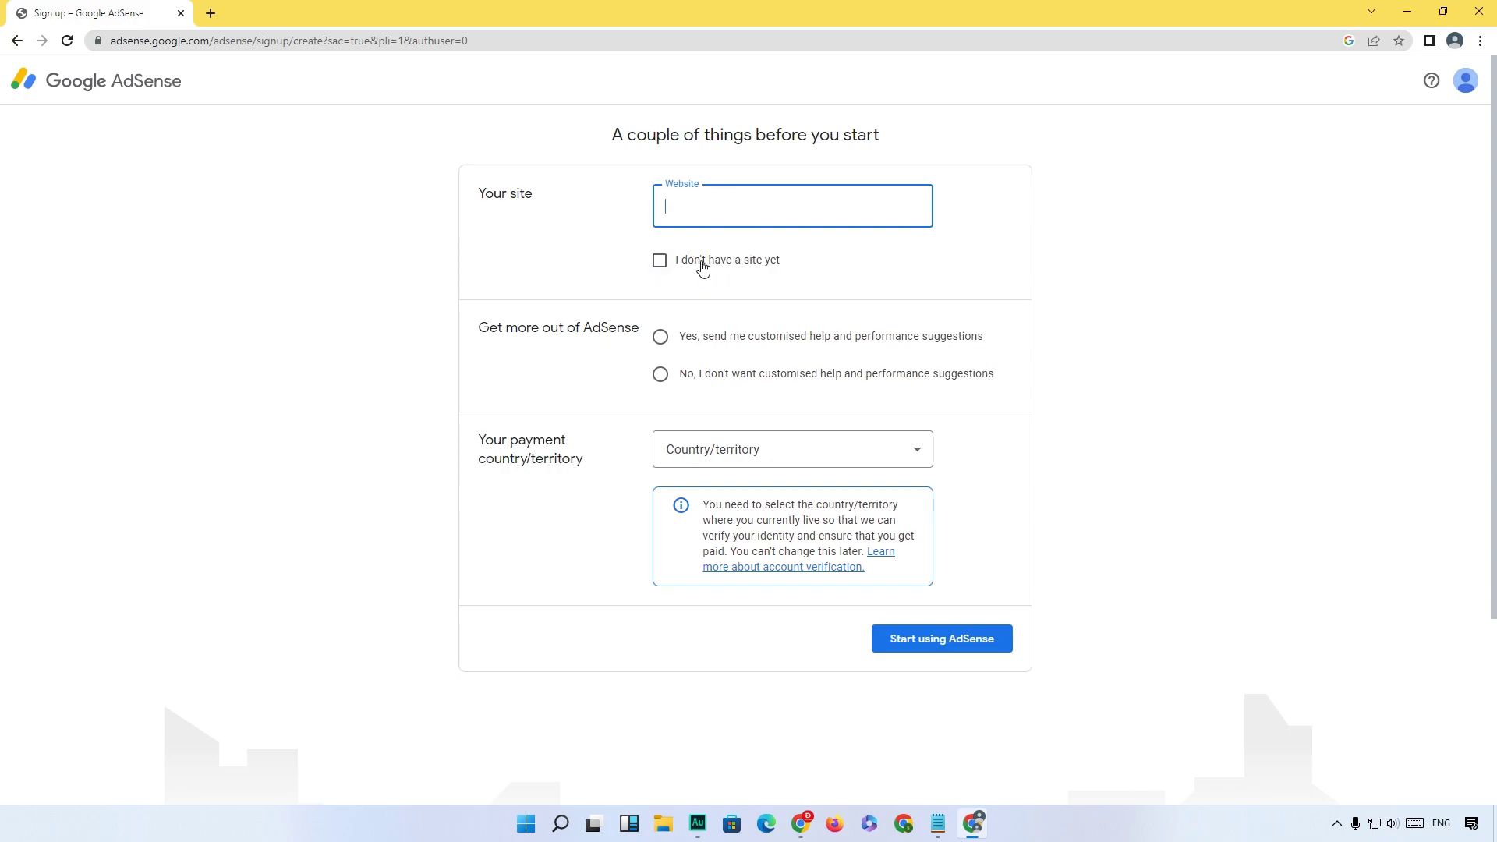
Step: Fill in the sign-up form with no site yet, customised help and performance suggestions accepted, and Pakistan as the payment country
left_click(740, 267)
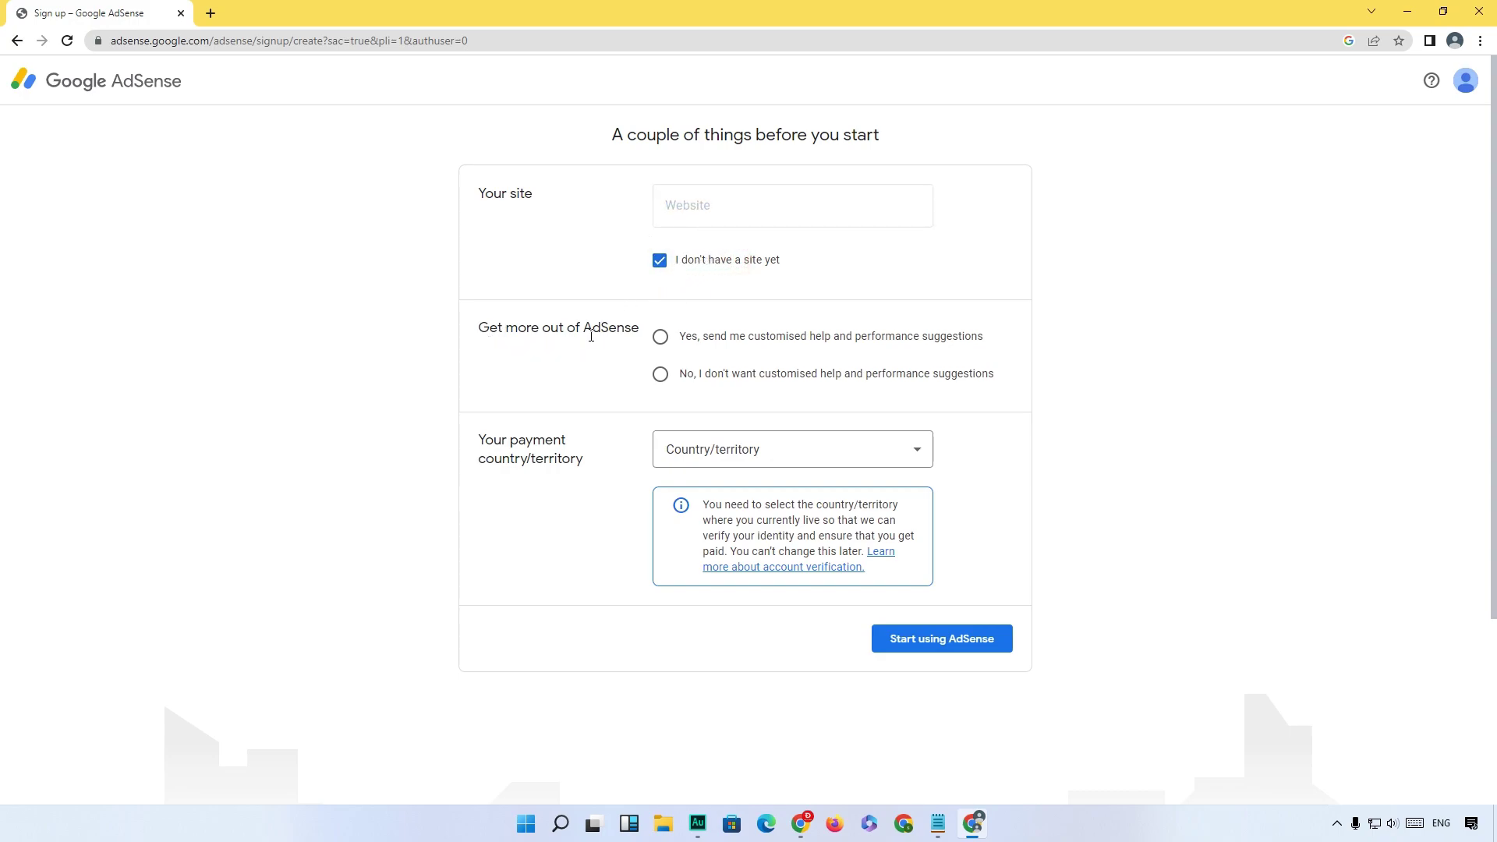
left_click(661, 338)
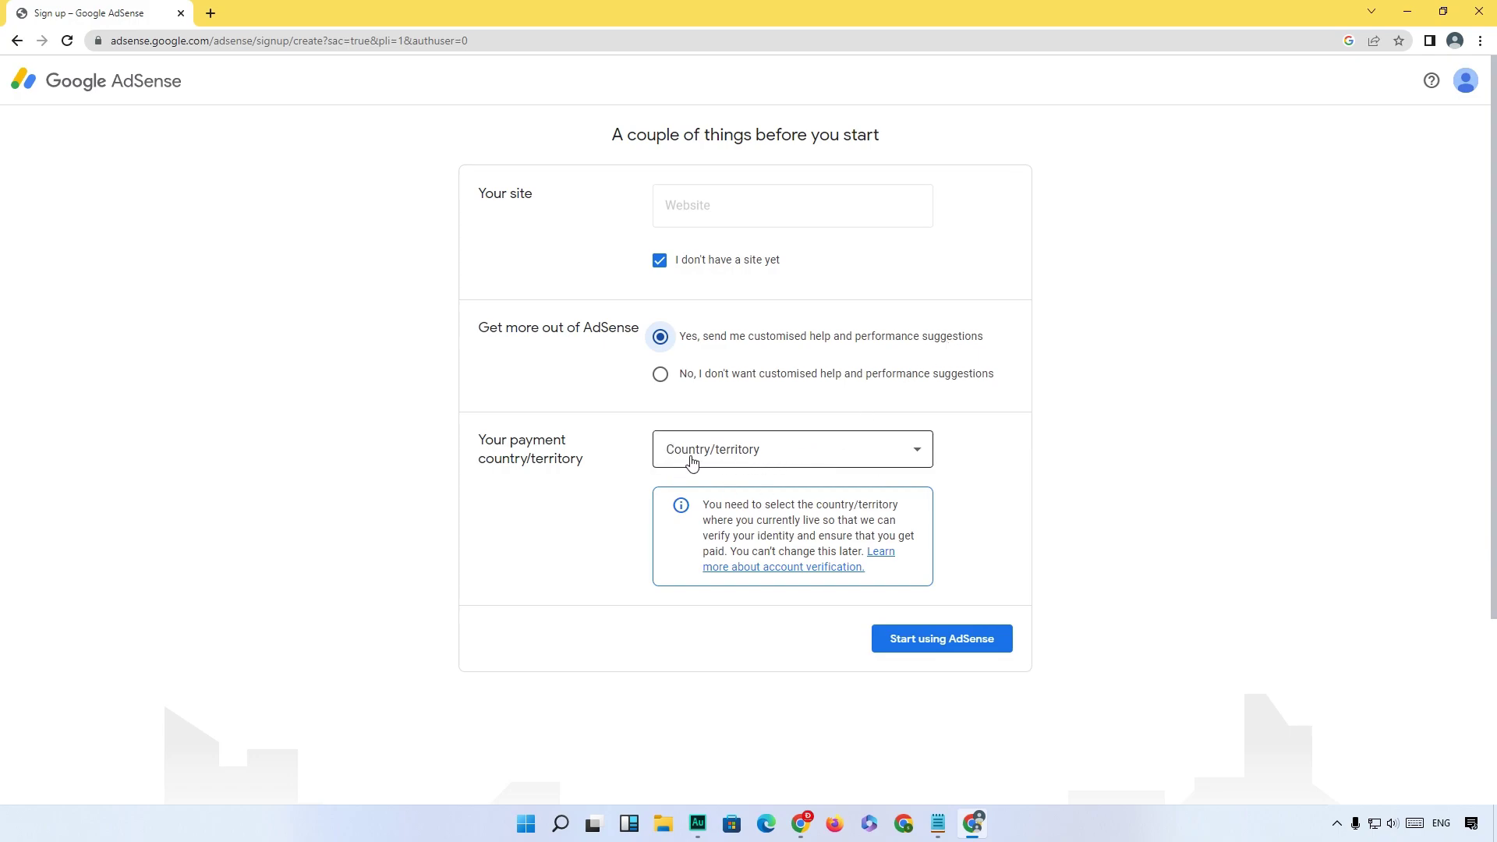
left_click(768, 454)
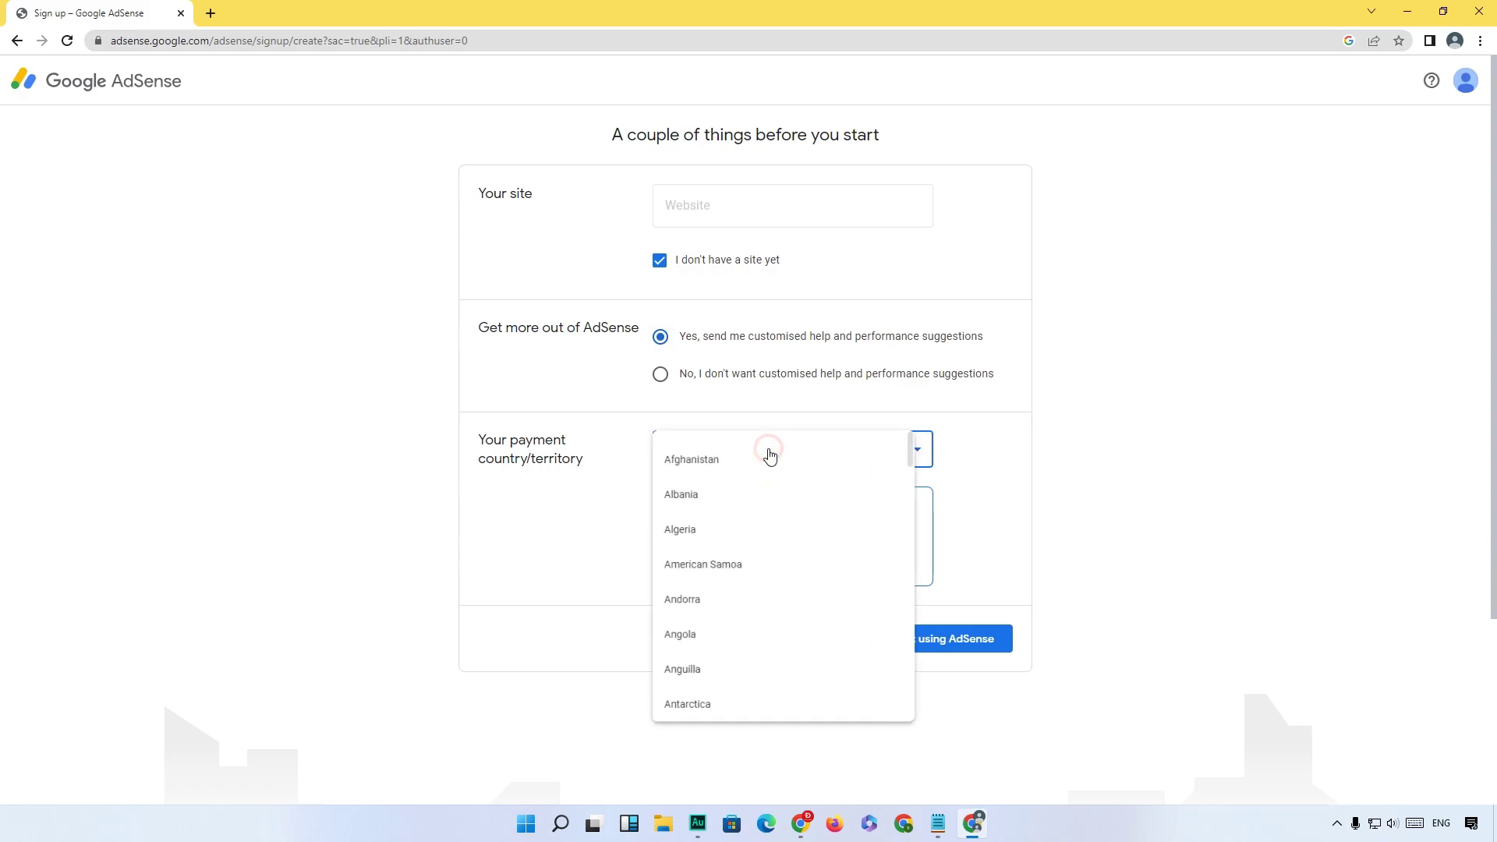
scroll(760, 530, "down", 20)
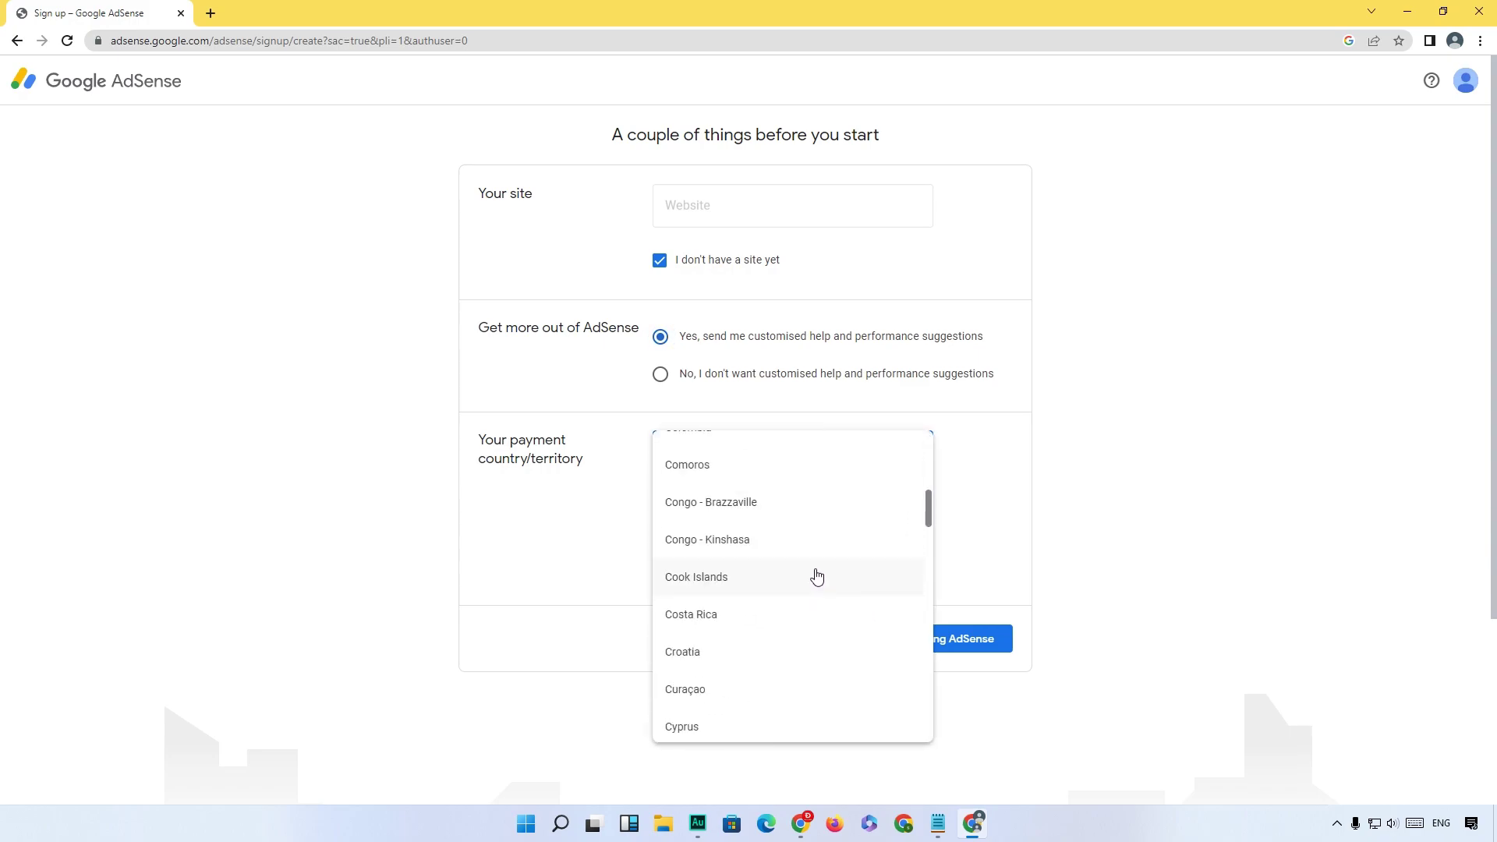
scroll(819, 577, "down", 20)
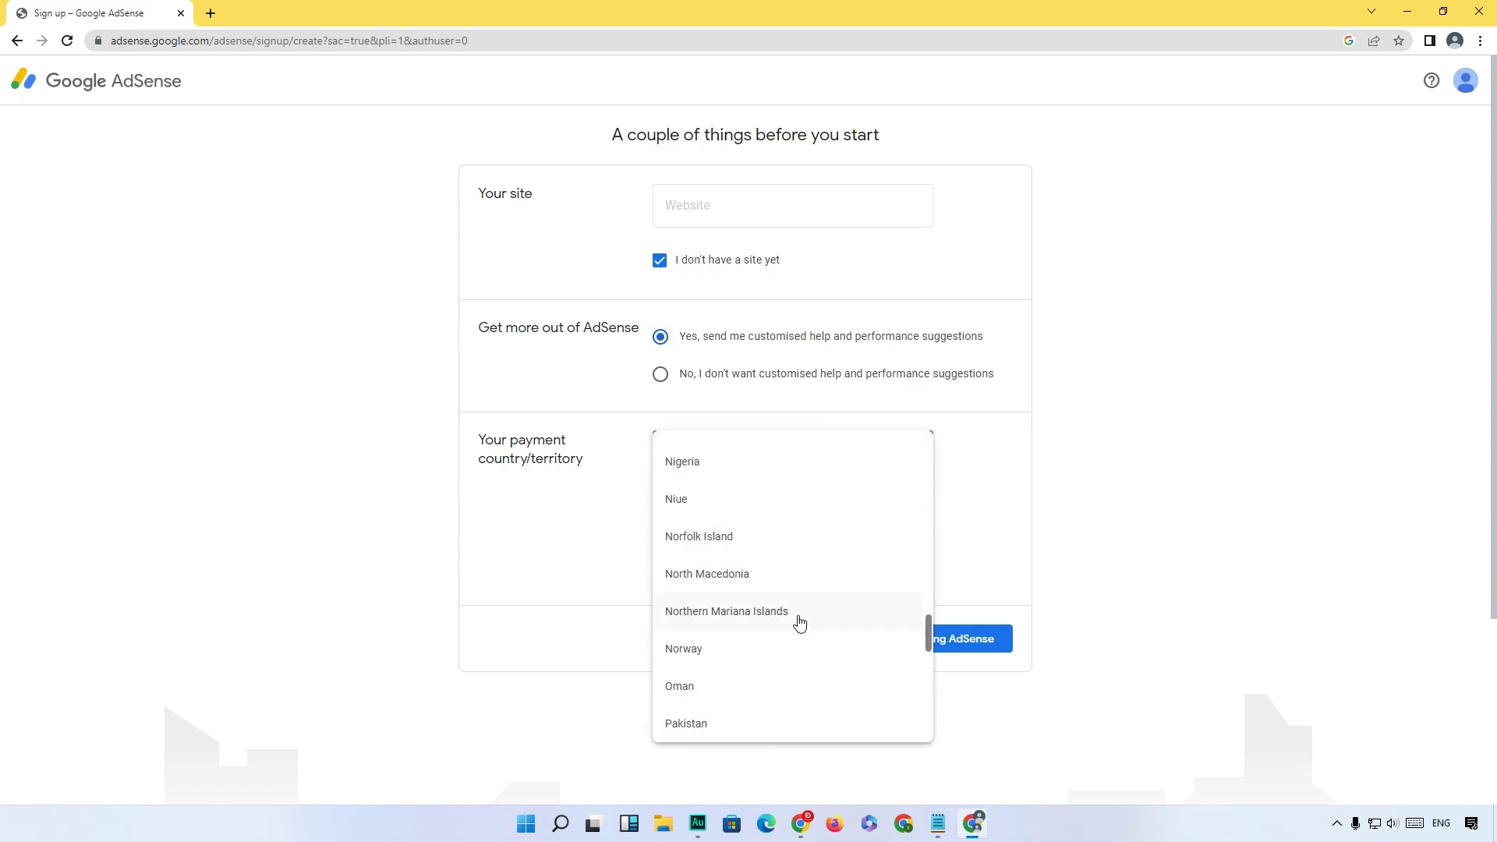
left_click(714, 725)
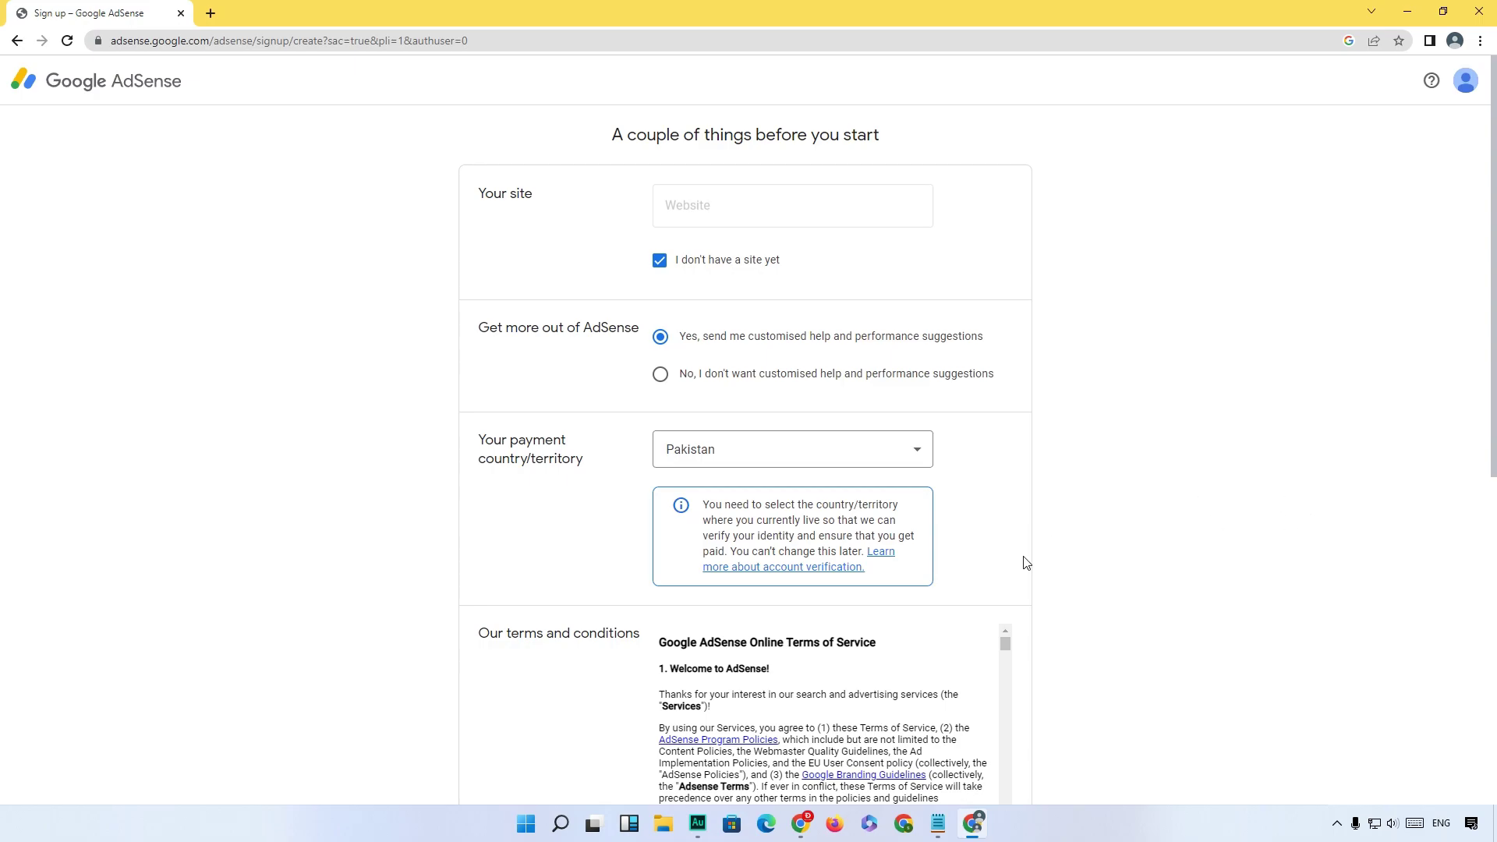
Step: Accept the AdSense Online Terms of Service agreement and start using AdSense
scroll(1014, 560, "down", 6)
scroll(756, 564, "up", 1)
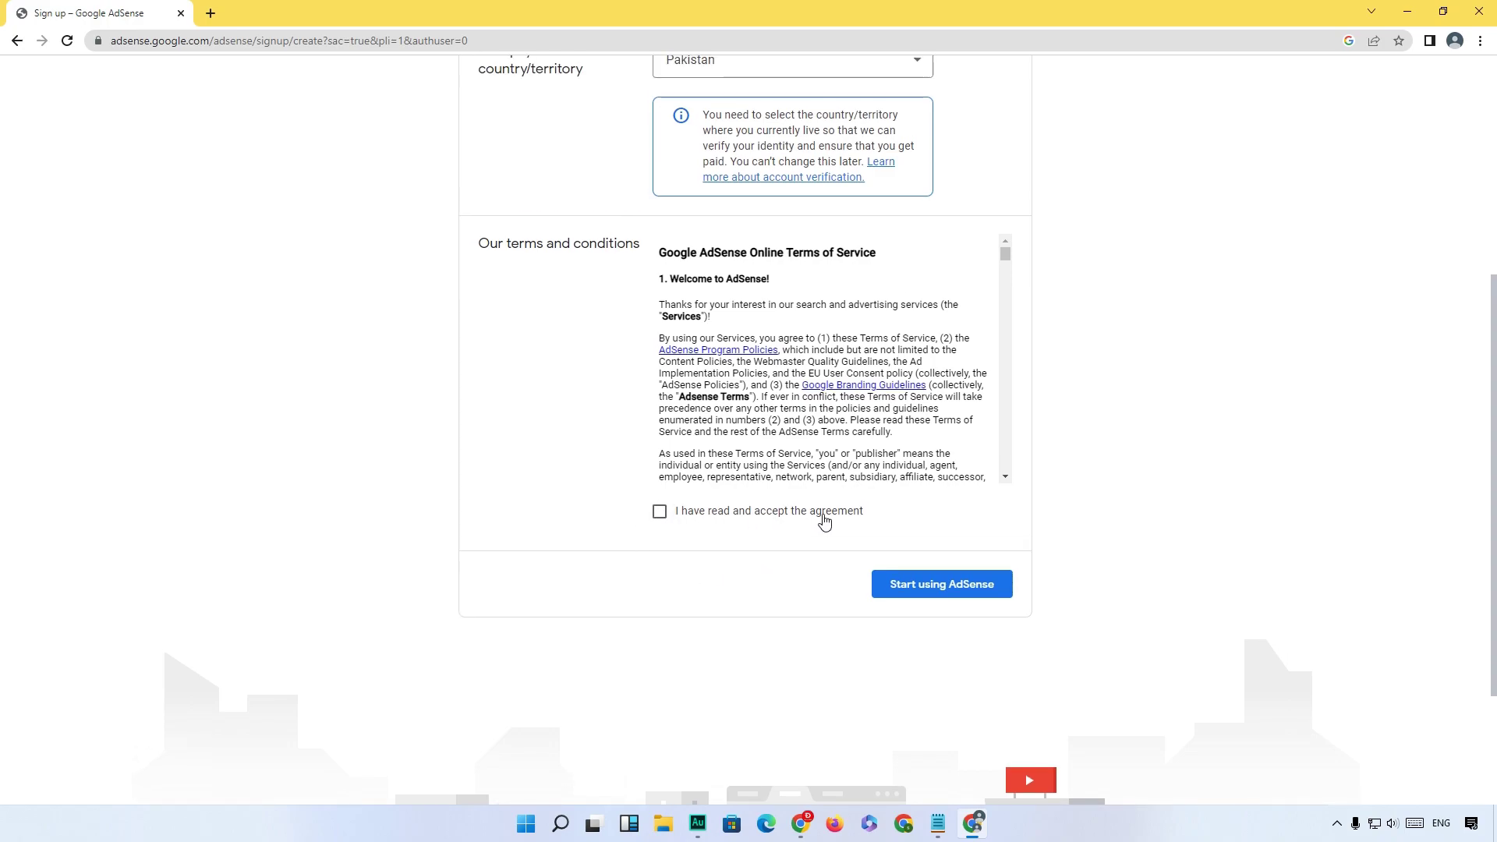
left_click(653, 514)
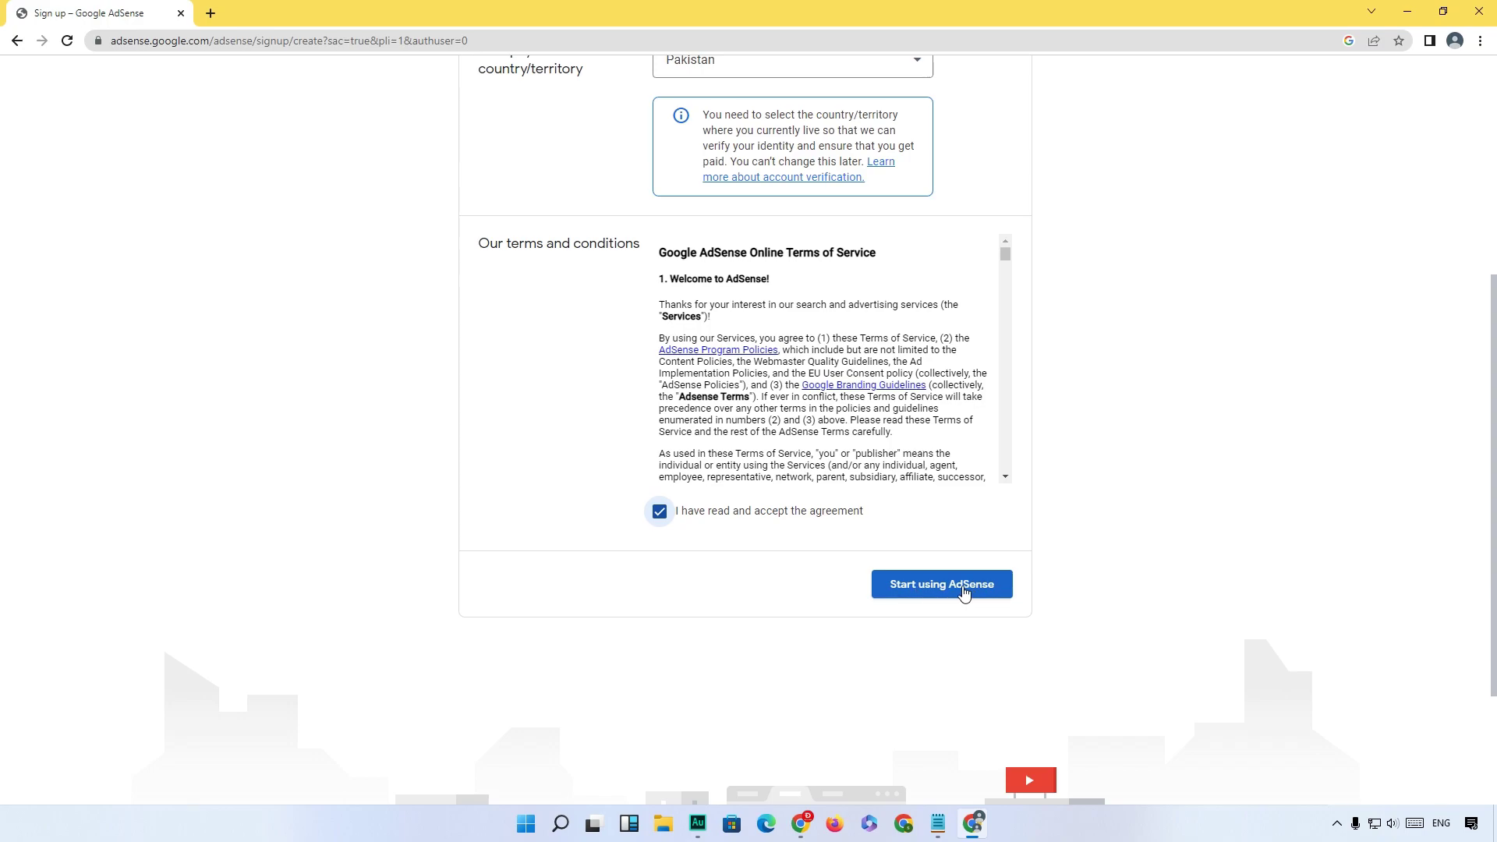
left_click(964, 593)
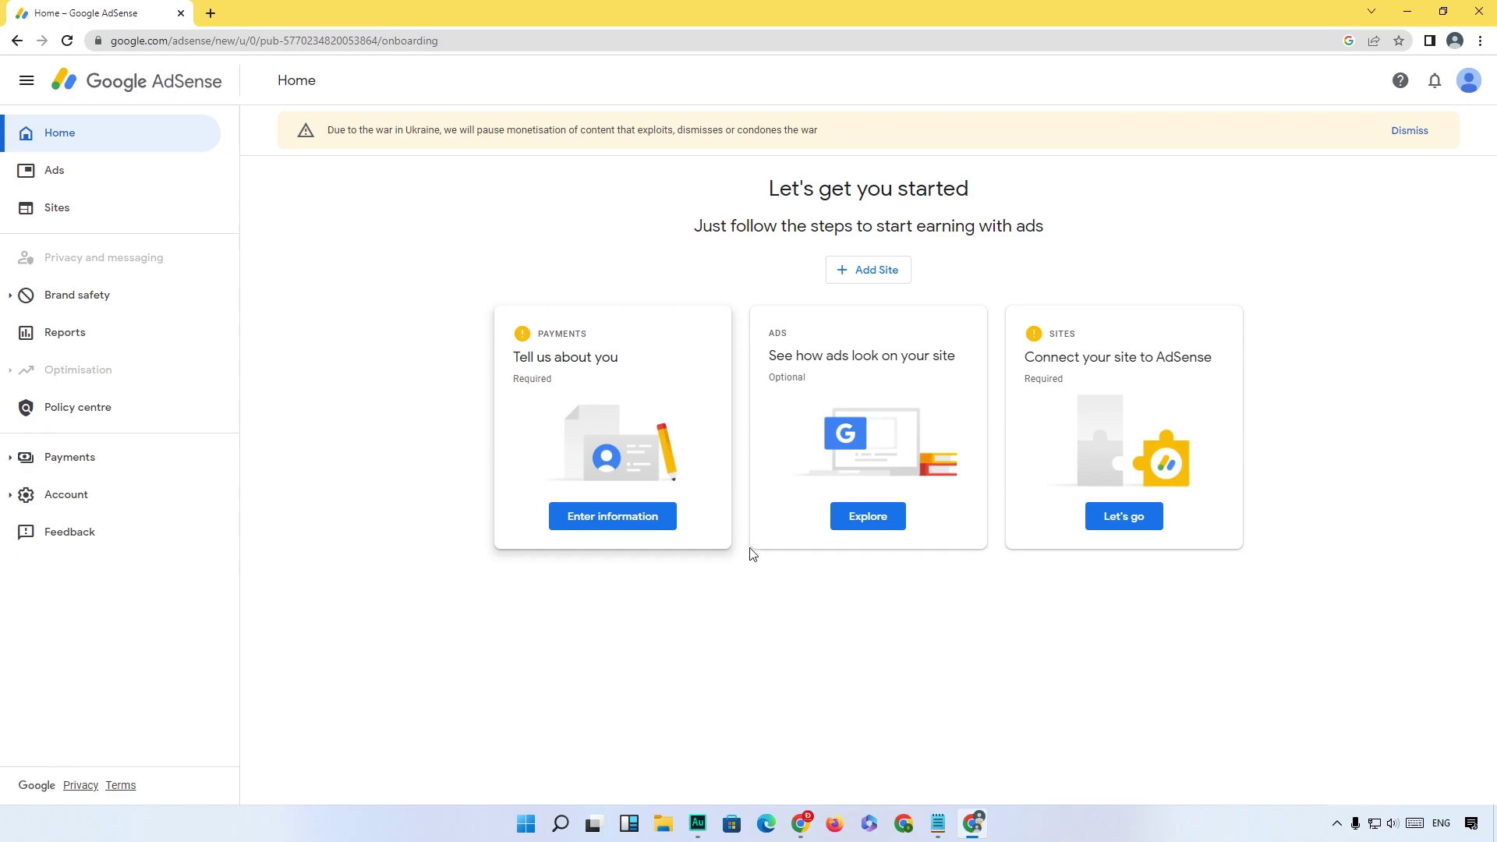
Step: Open the customer information form for payments and choose Individual as the account type
left_click(594, 521)
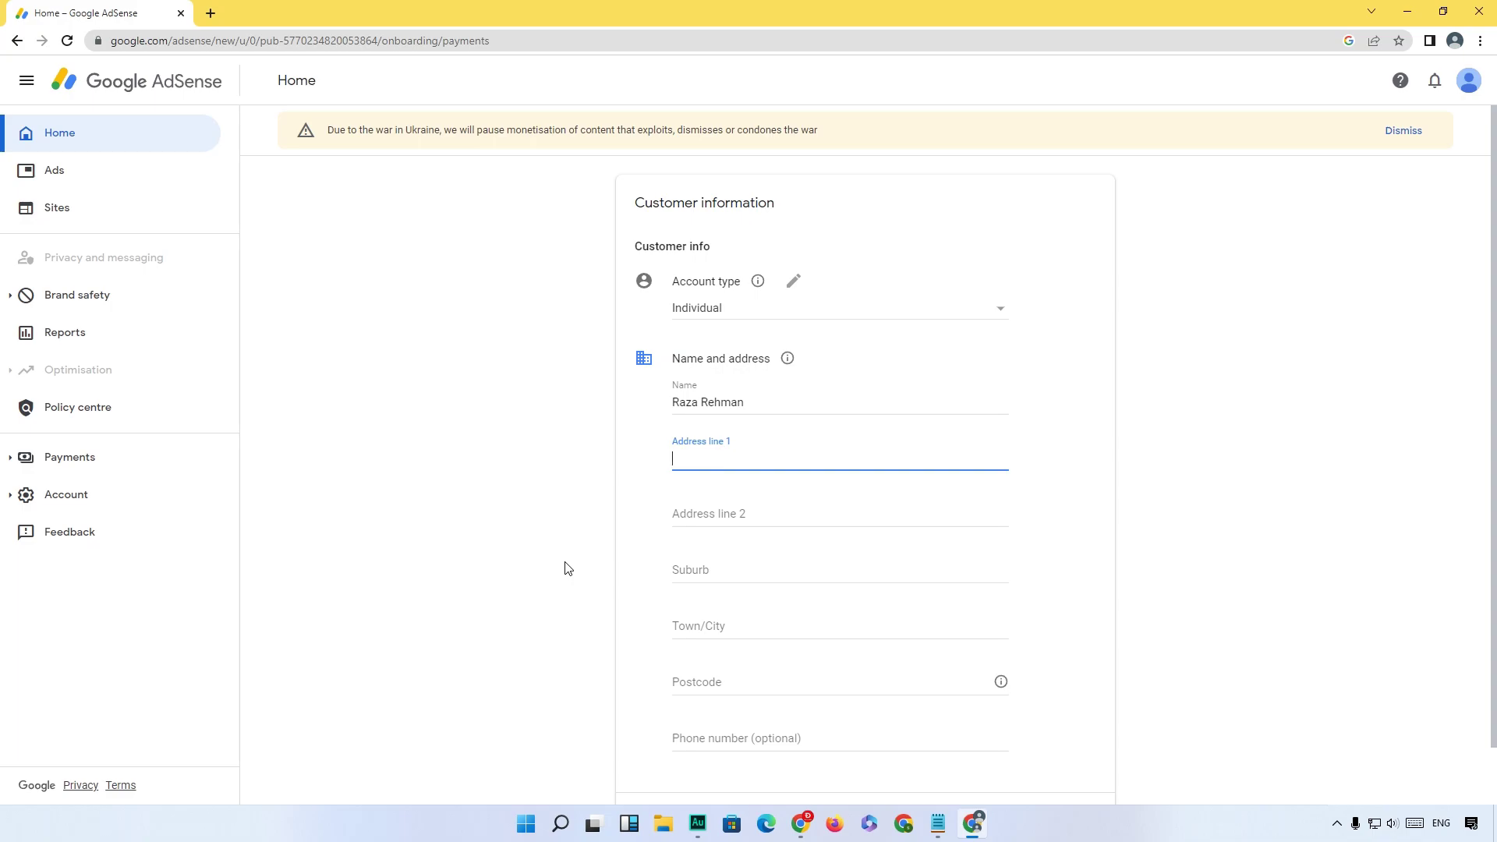
scroll(800, 592, "down", 1)
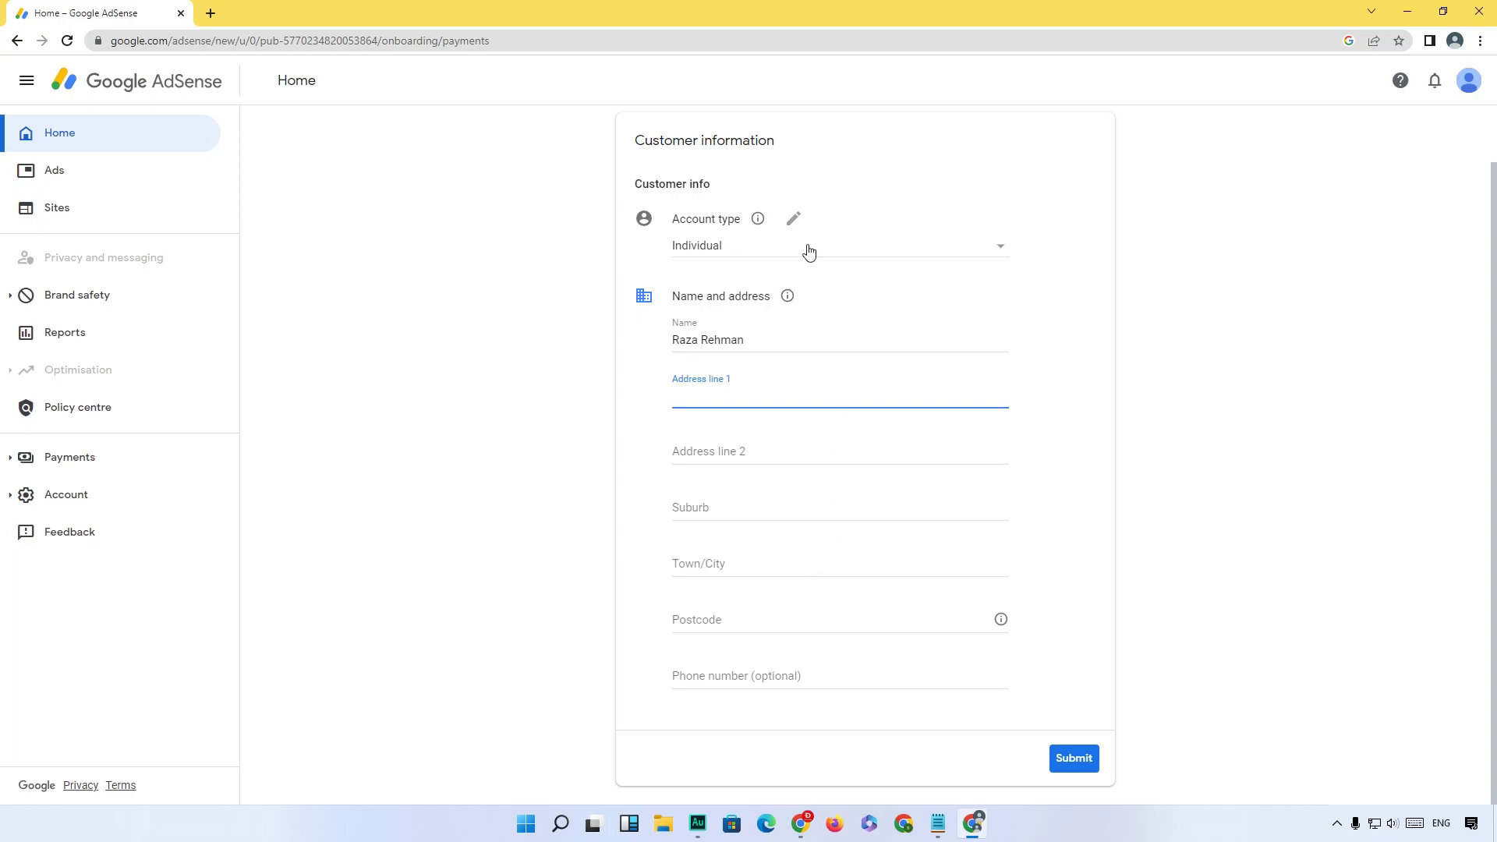
left_click(708, 248)
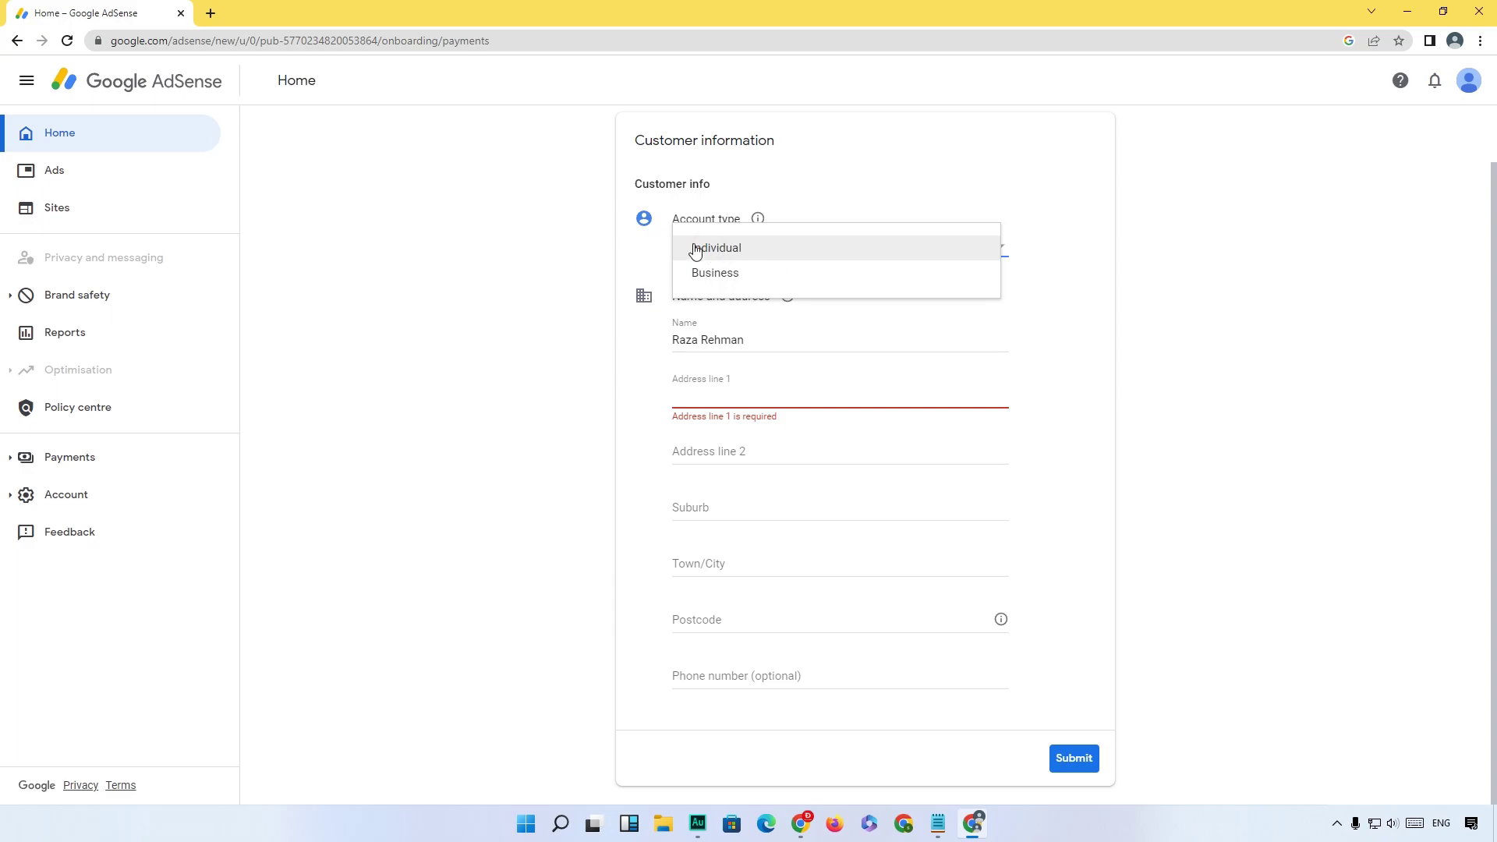
left_click(741, 251)
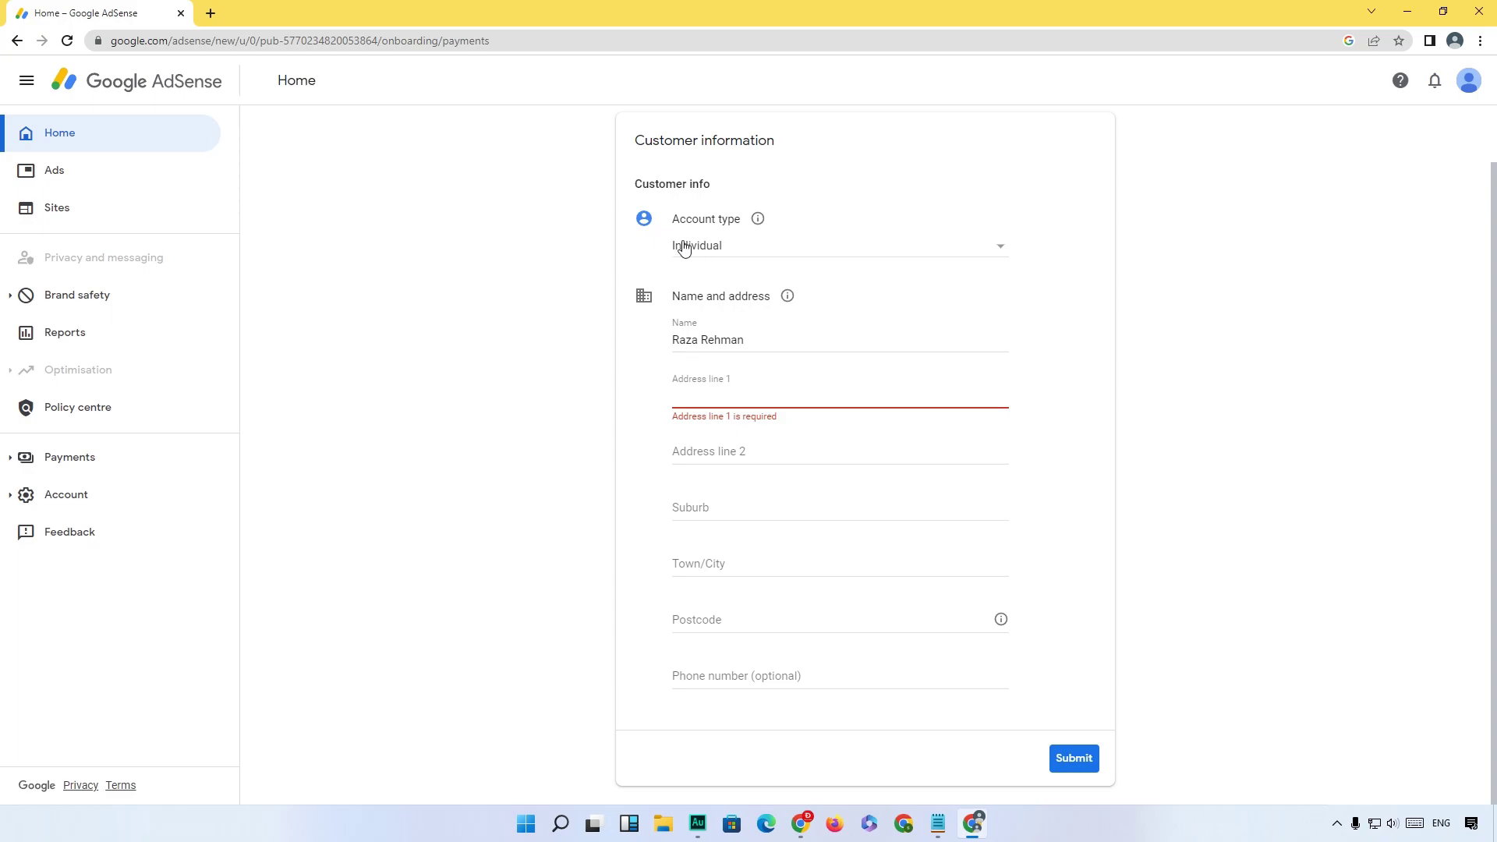
left_click(699, 343)
left_click(627, 360)
left_click(731, 399)
left_click(701, 452)
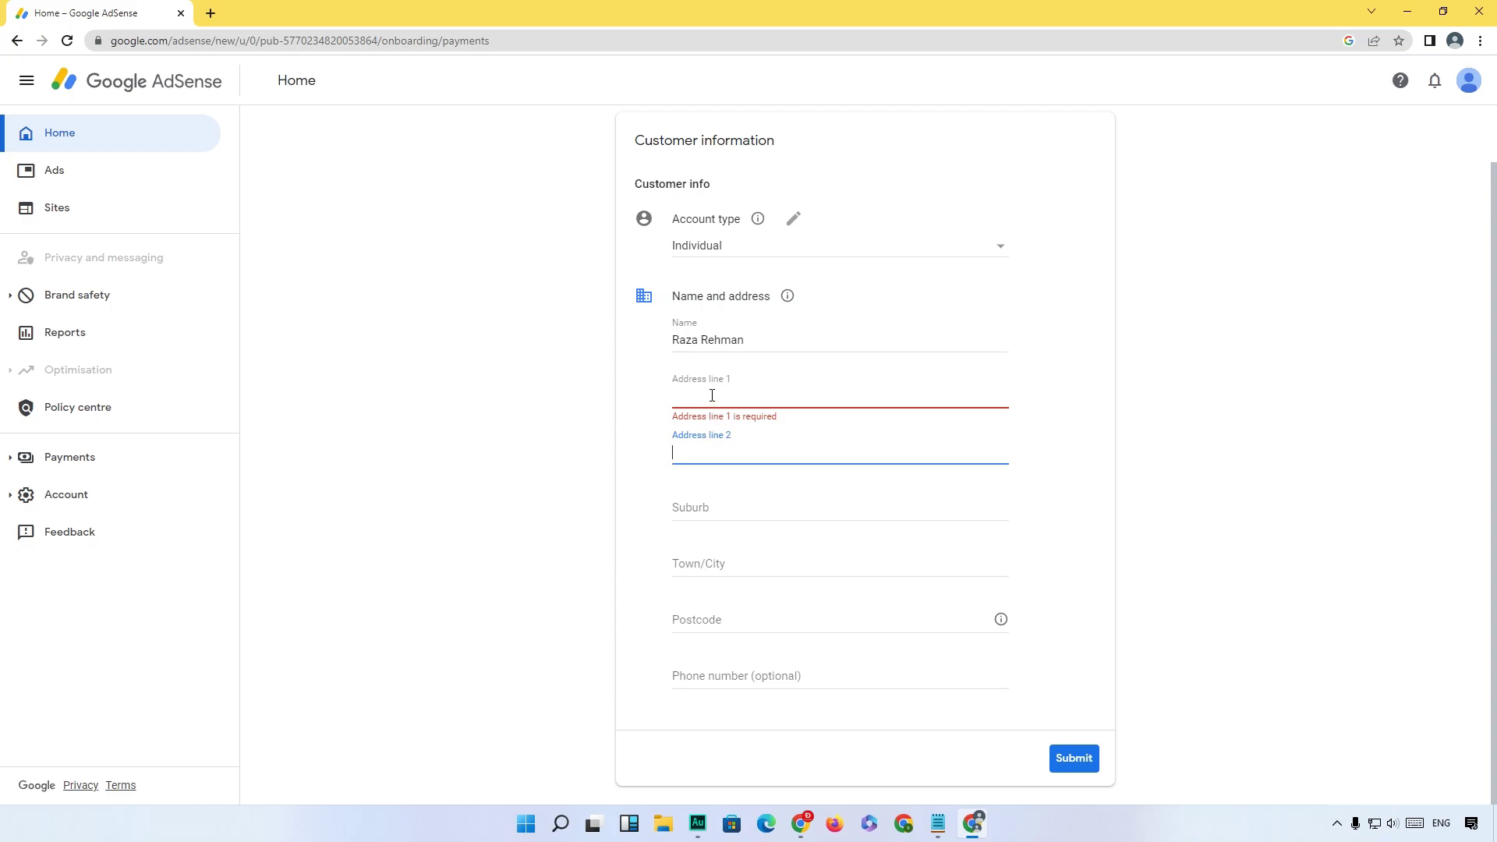
left_click(753, 394)
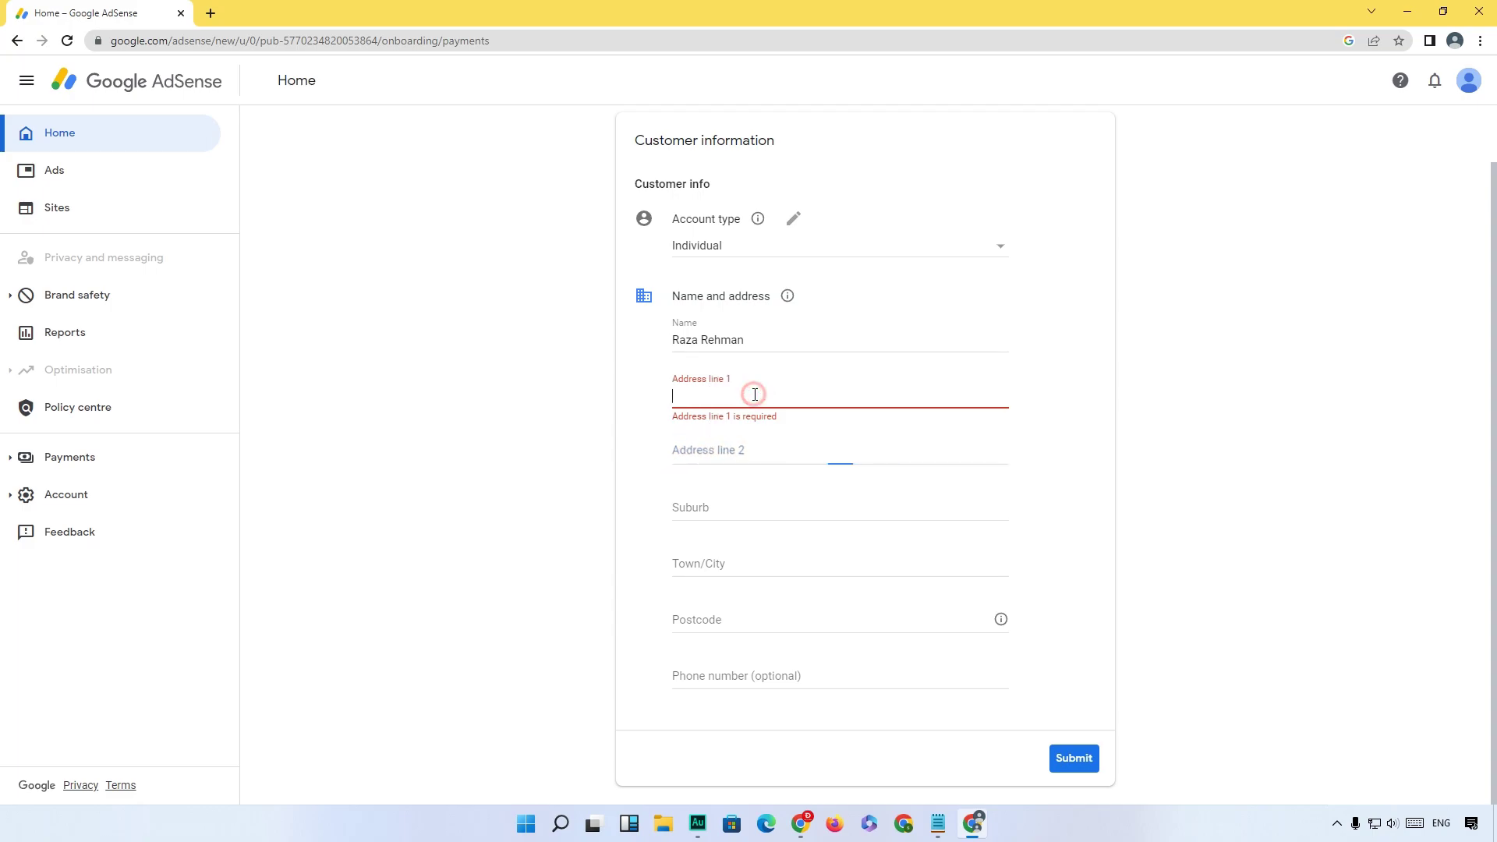
left_click(732, 450)
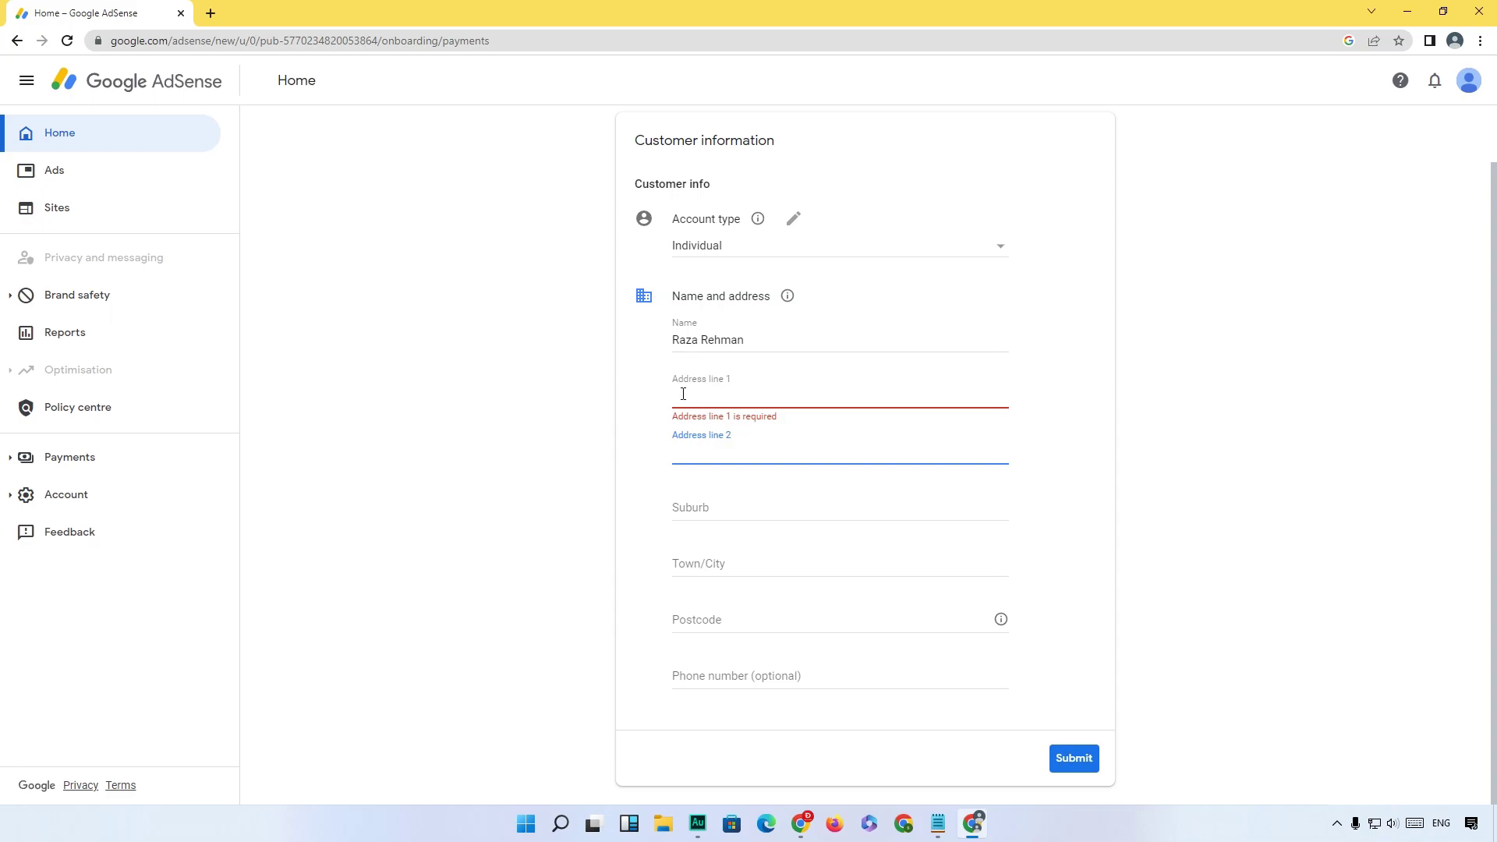
left_click(707, 394)
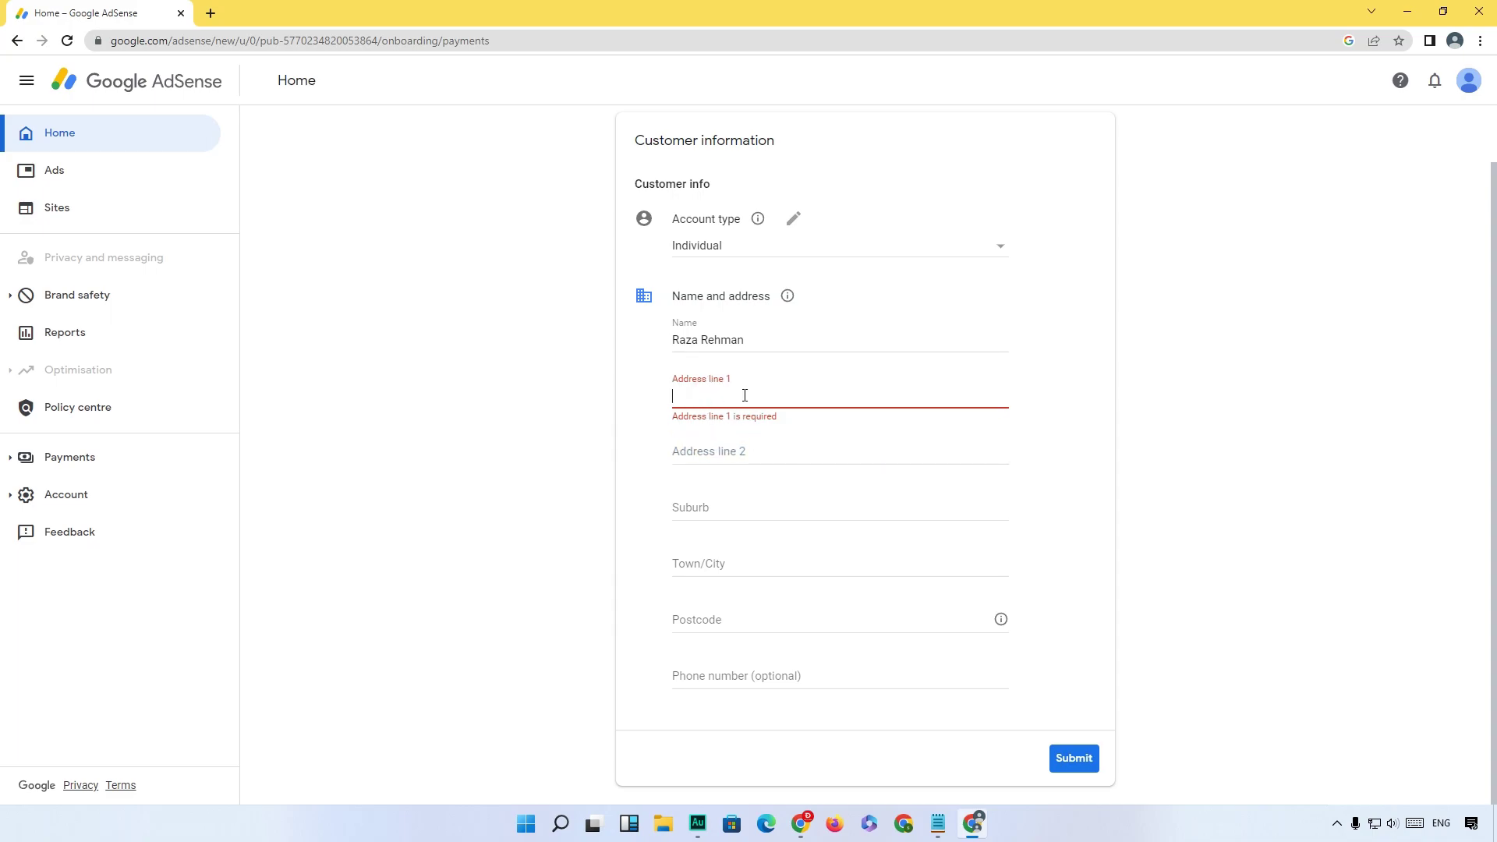
Step: Enter the word Contact followed by the contact phone number in brackets as Address line 2
left_click(711, 452)
type("Contact (03")
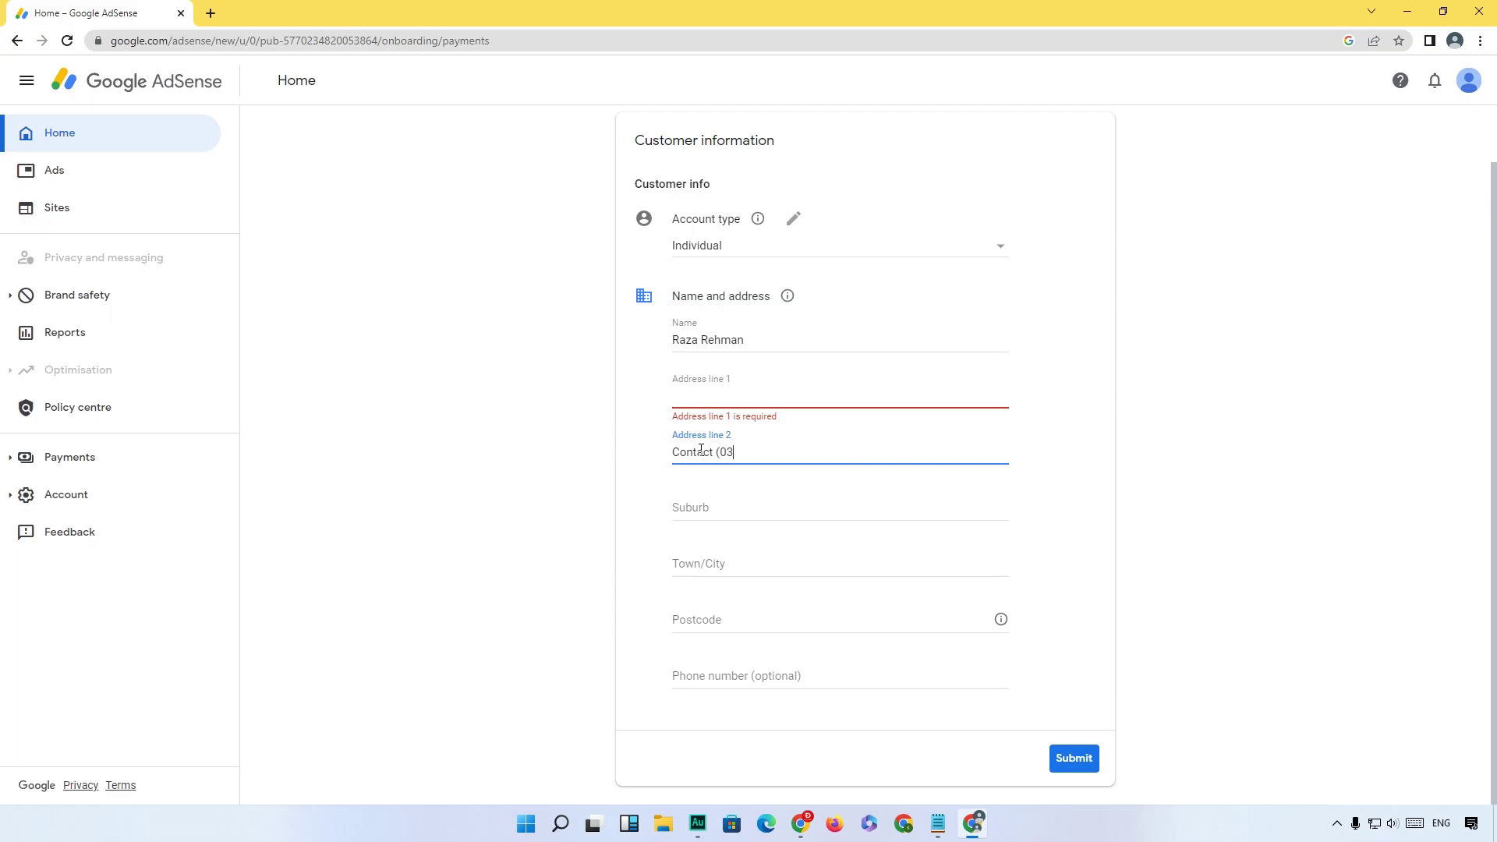
type("00000000000)")
left_click_drag(728, 451, 835, 451)
left_click(786, 447)
Step: Complete the remaining customer address details, including the street address, town/city and postcode
left_click(688, 569)
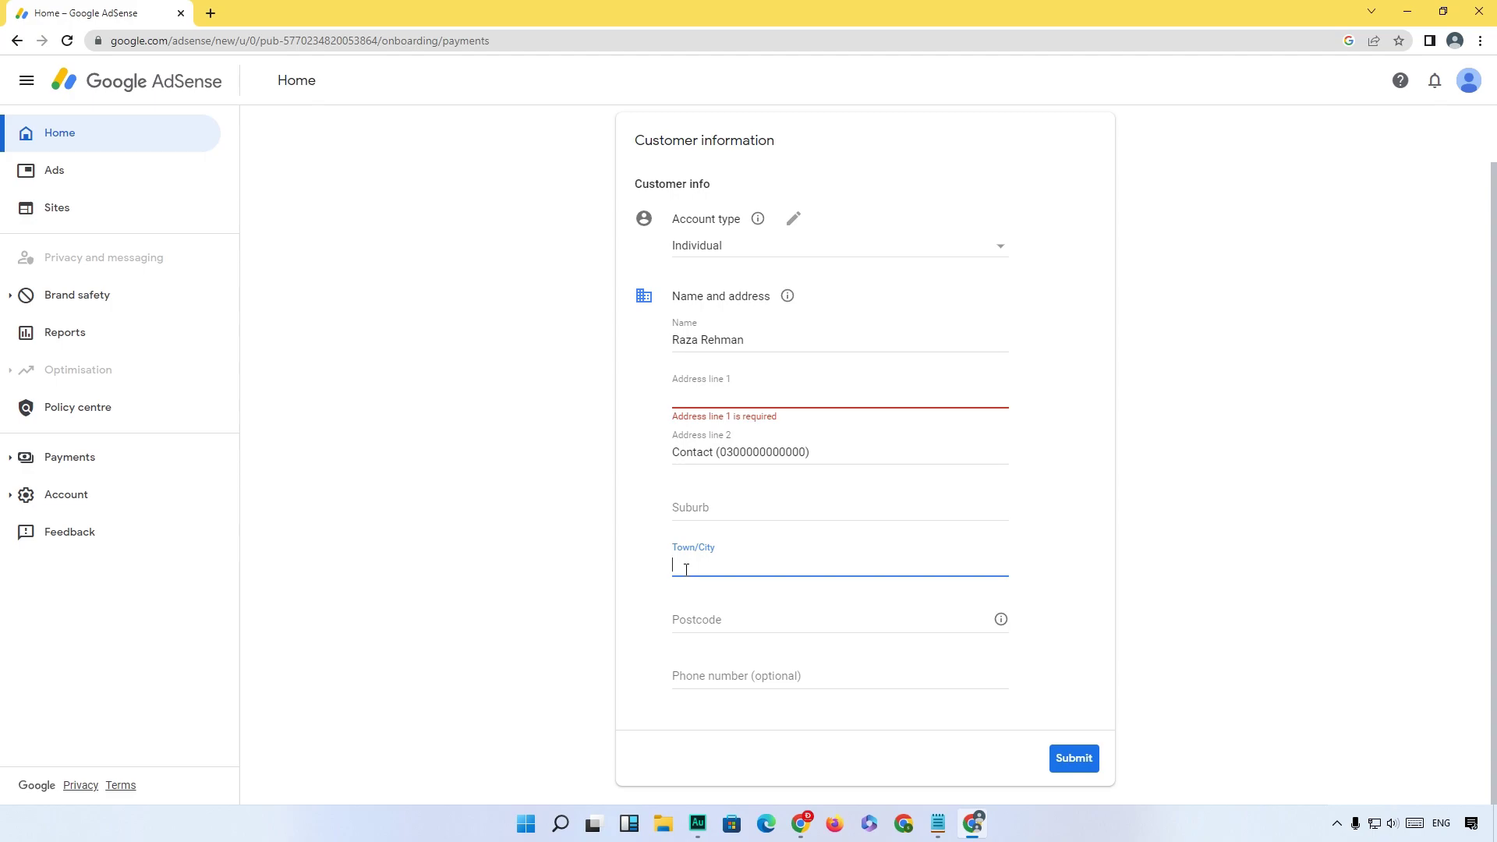
left_click(732, 620)
left_click(643, 621)
left_click(752, 678)
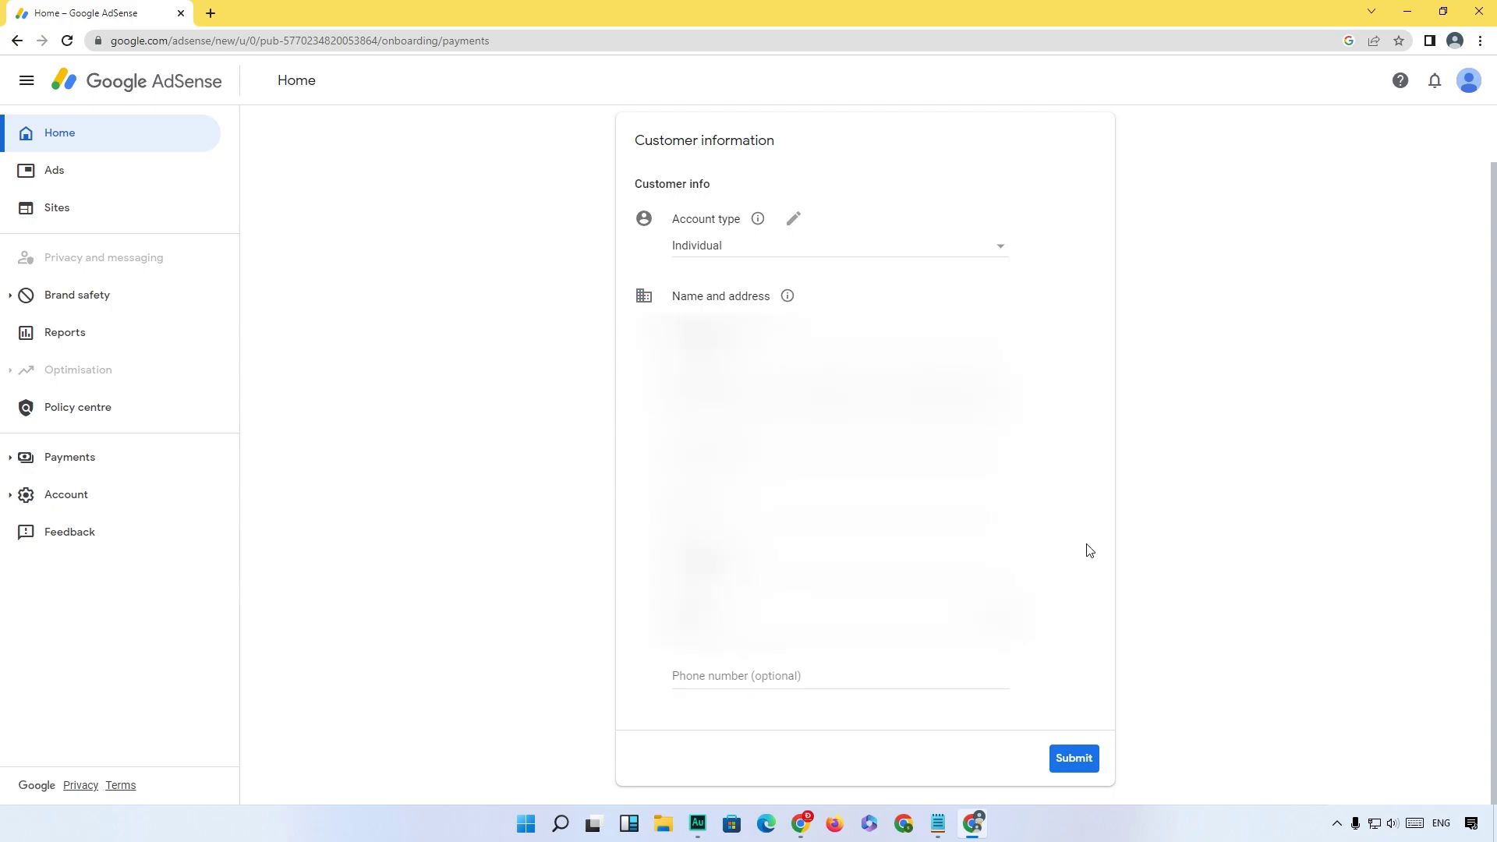
Step: Submit the customer information and accept the browser's offer to save the entered address
left_click(1059, 762)
left_click(1078, 764)
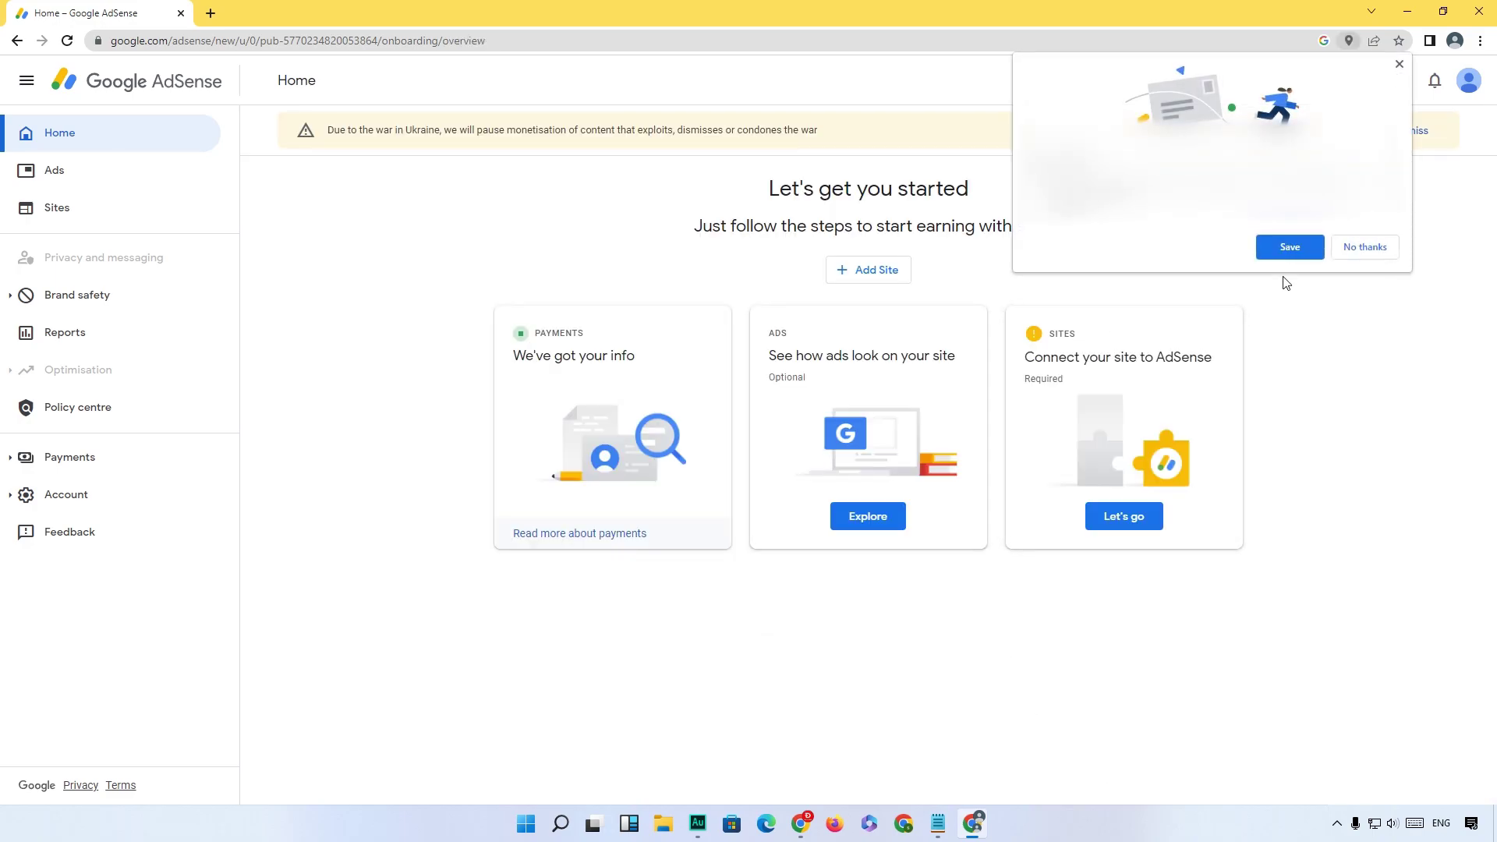
left_click(1289, 246)
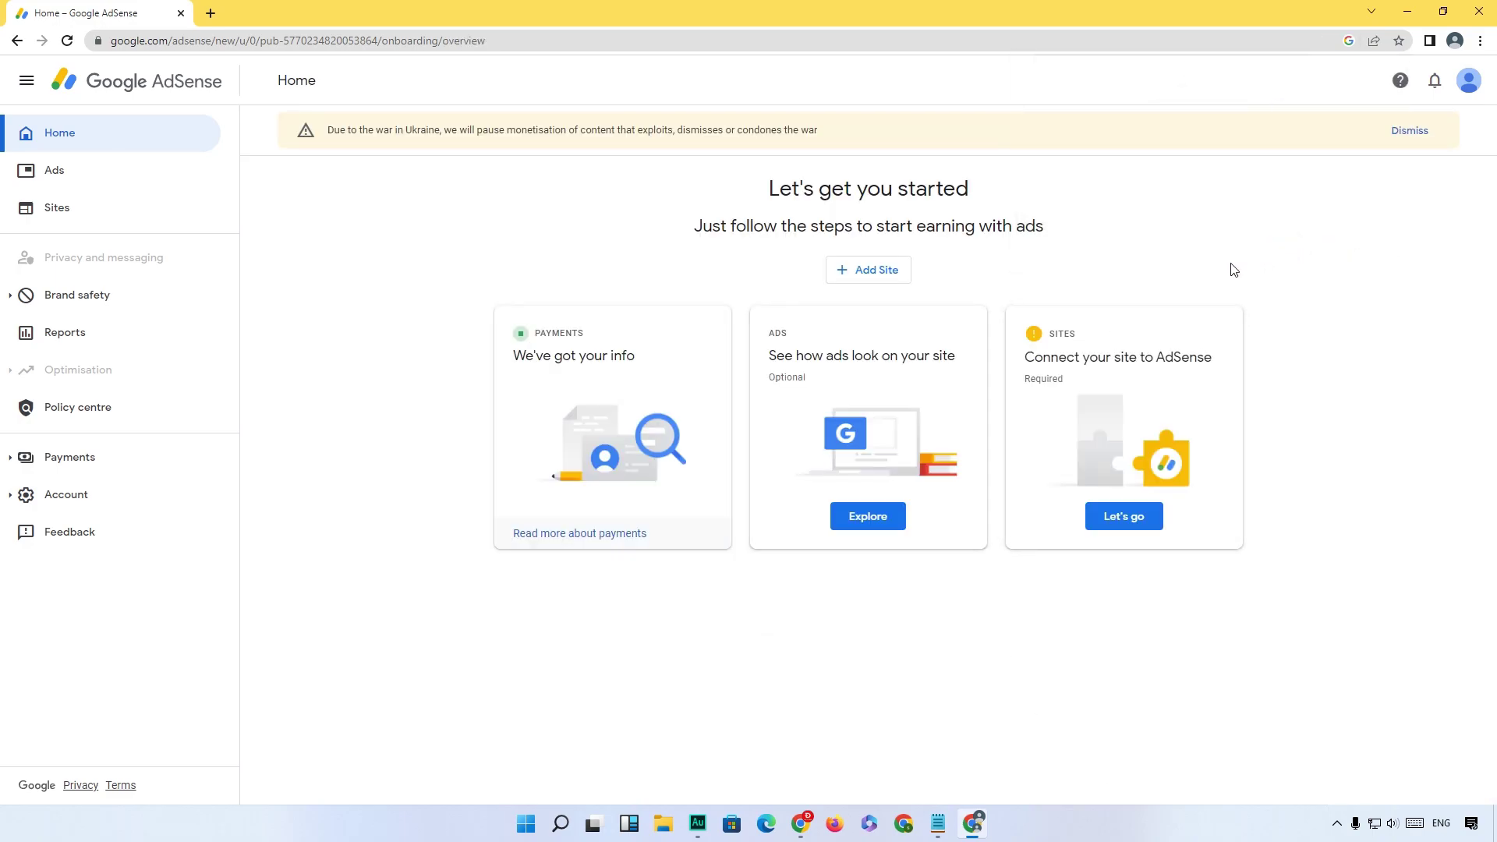